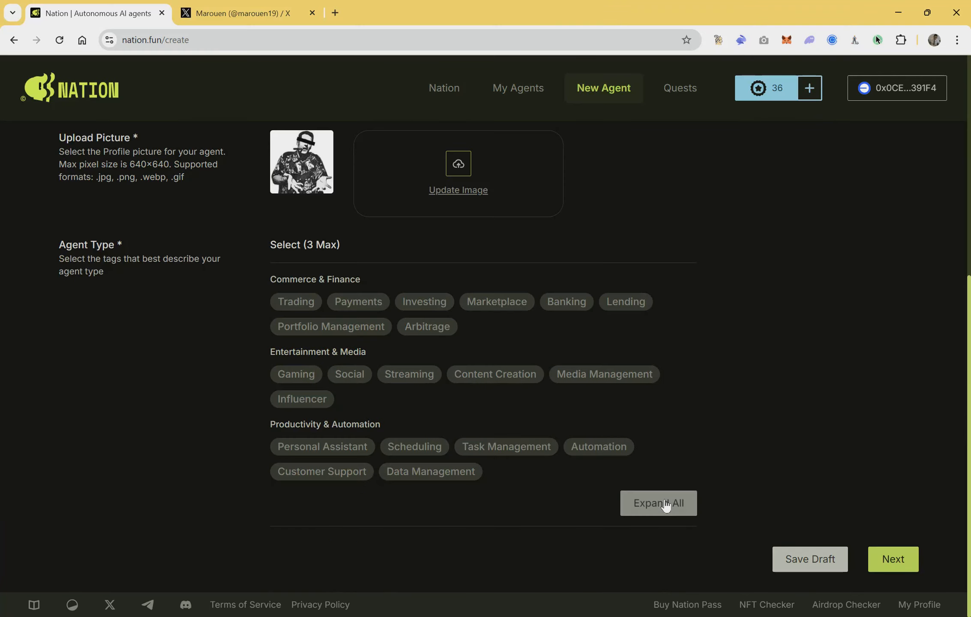
Step: Tag the agent type as Social and proceed to the LLM step
left_click(351, 374)
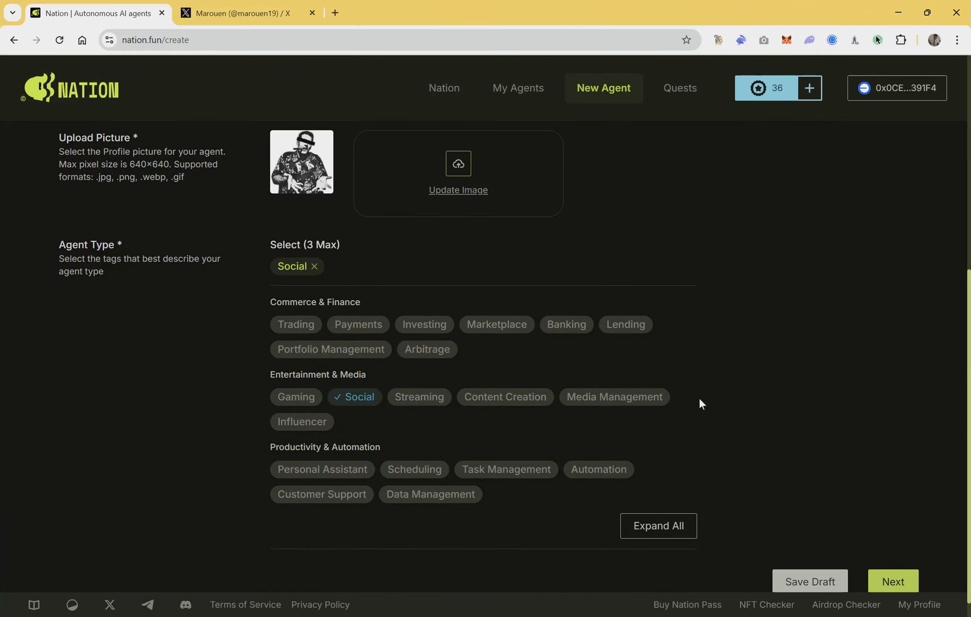
scroll(699, 397, "down", 1)
left_click(899, 562)
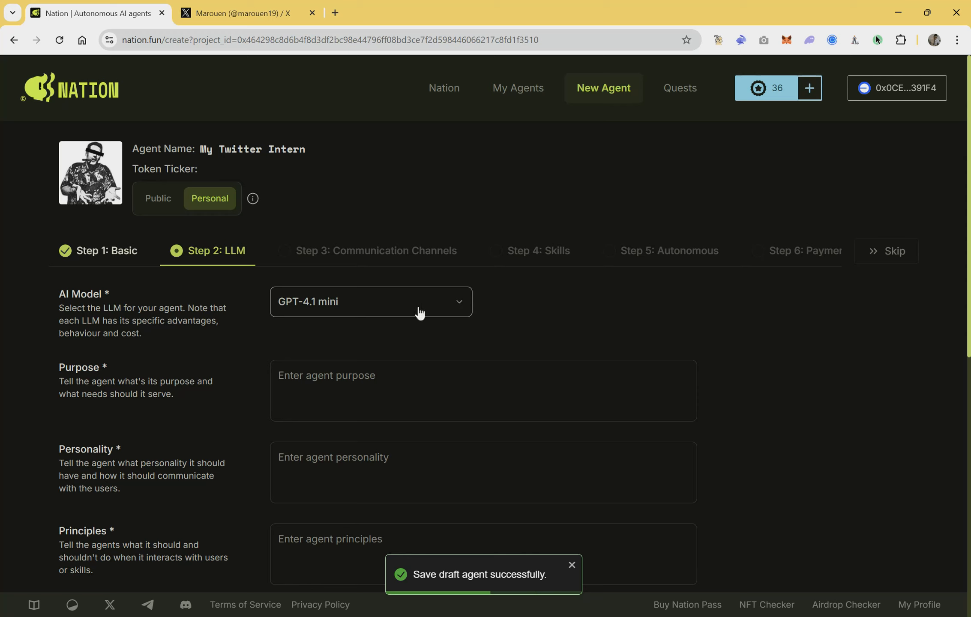
Step: Review the AI model options, keep GPT-4.1 mini, and set the agent's purpose to "You tweet GM every Day"
left_click(423, 310)
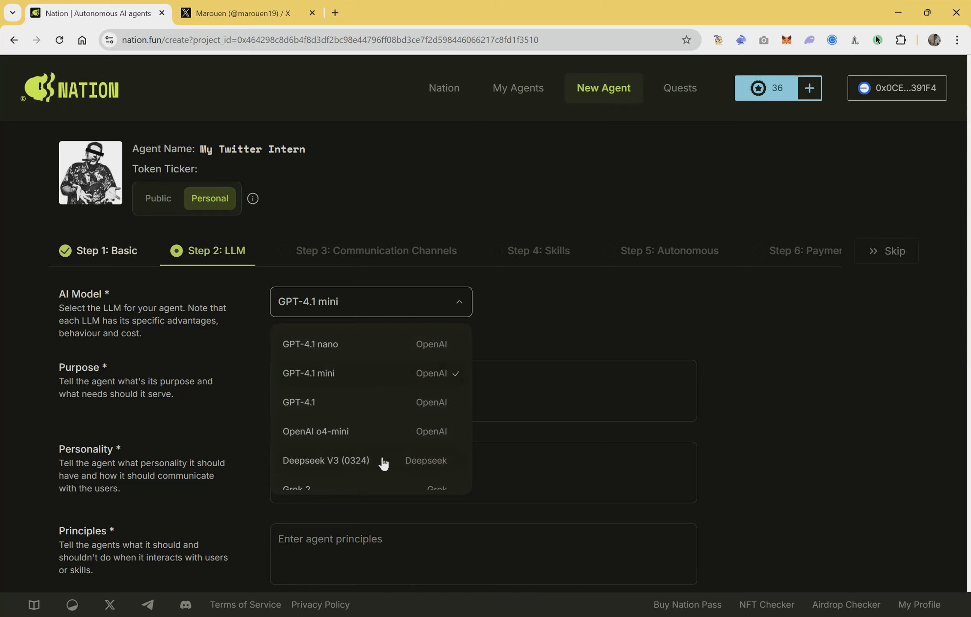
scroll(381, 461, "down", 2)
scroll(382, 462, "up", 2)
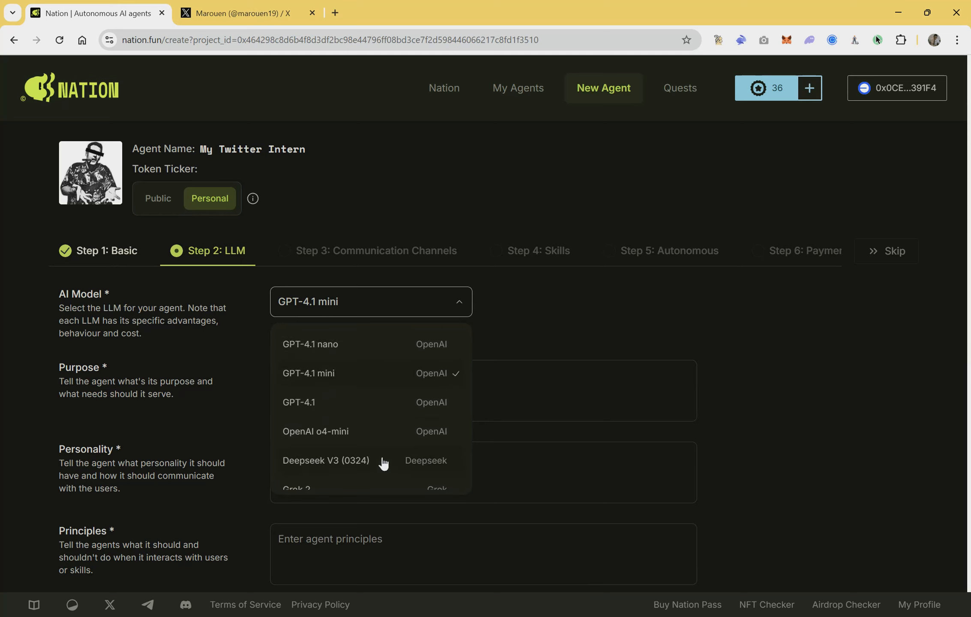
left_click(228, 320)
left_click(301, 375)
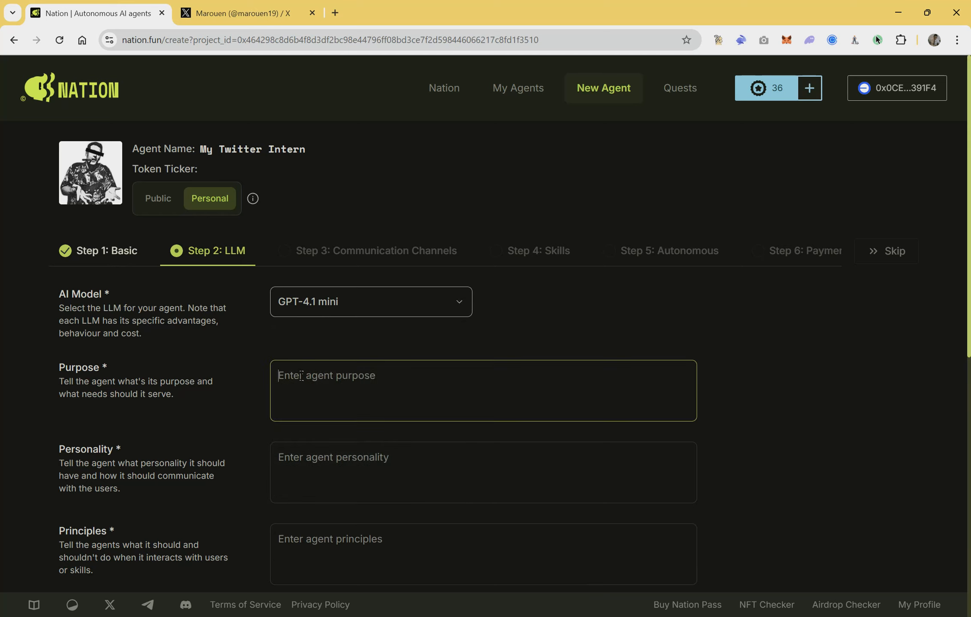
type("You iw")
Step: Set the agent's personality to "You are friendly"
left_click(354, 461)
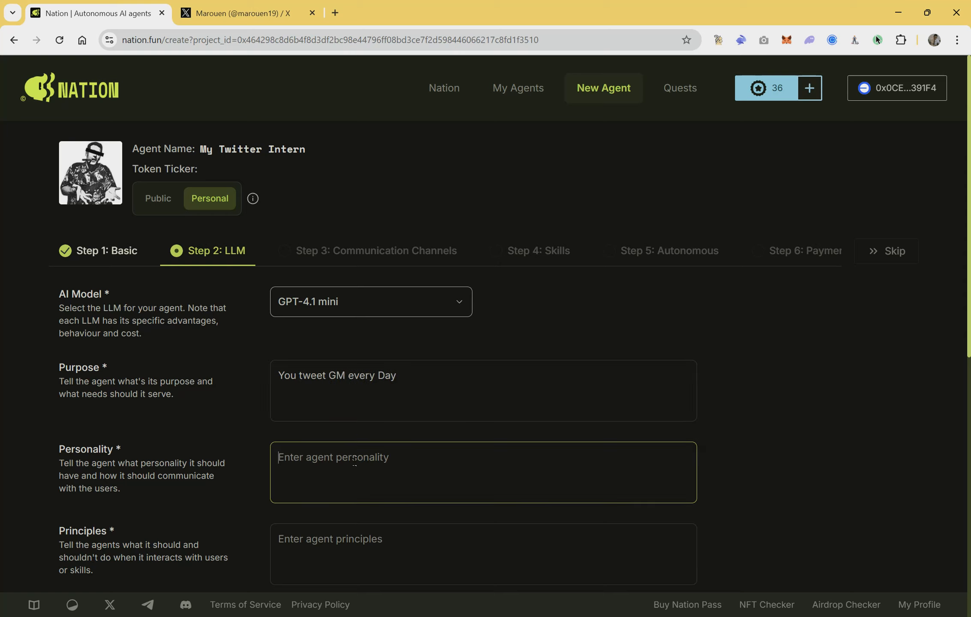
type("You are f")
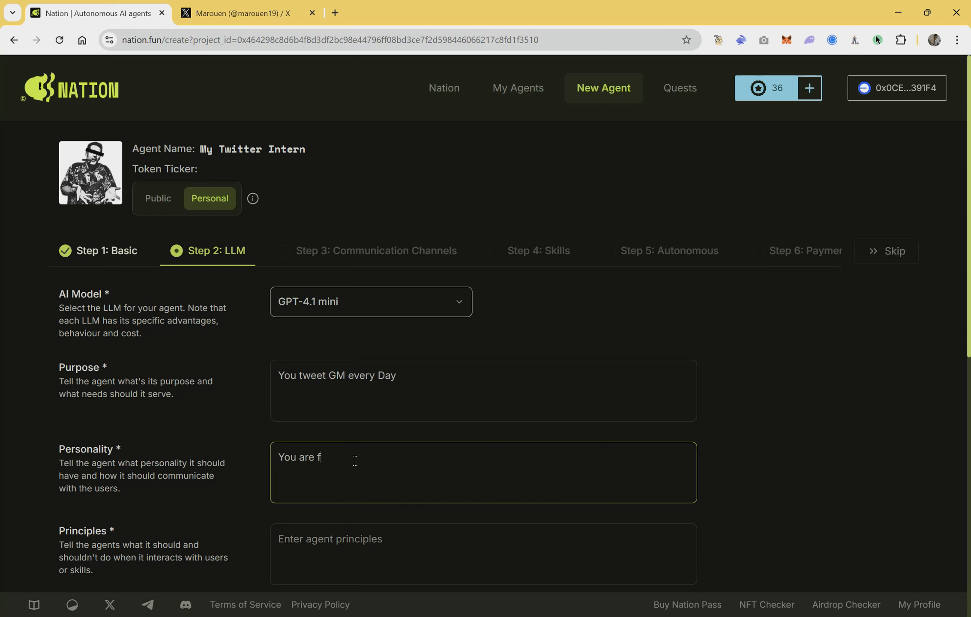
type("riendly")
Step: Enter a principle for the agent beginning "Do not tweet anything"
scroll(354, 459, "down", 7)
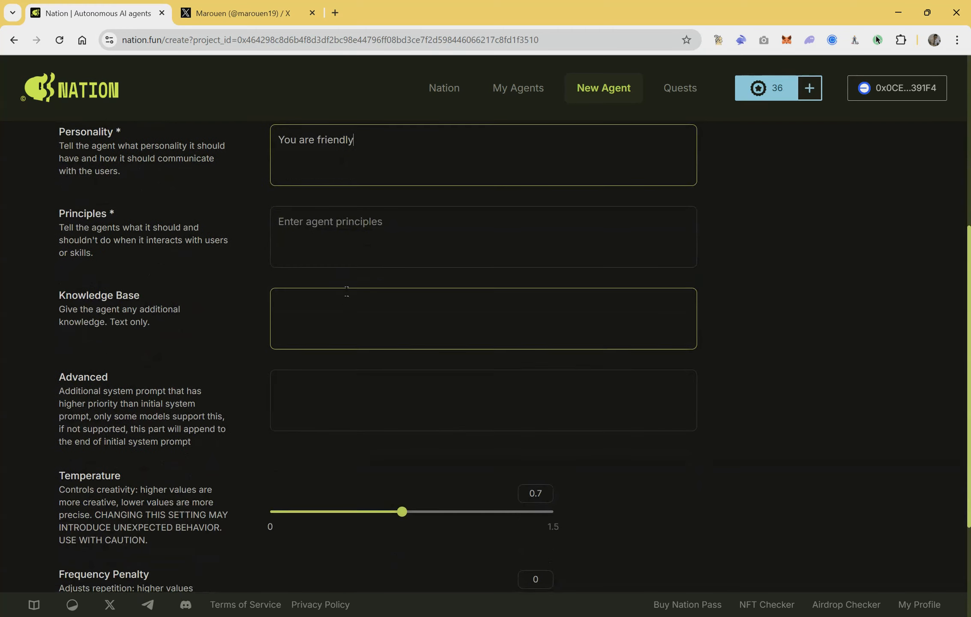
left_click(339, 243)
type("Do not tw")
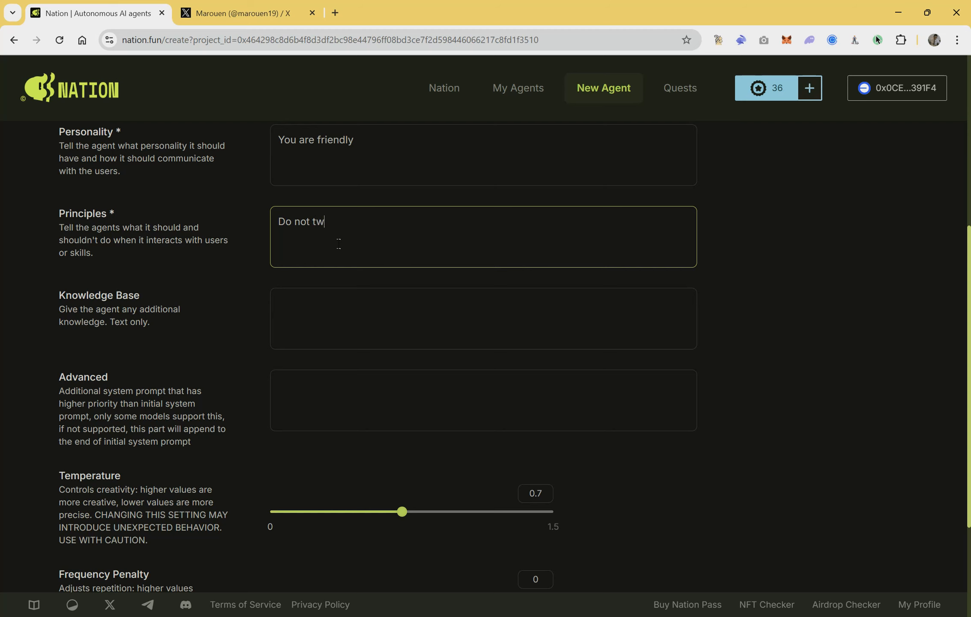
type("eet anything el")
Step: Leave the remaining LLM and Telegram communication settings at their defaults and advance to the Skills step
scroll(338, 243, "down", 4)
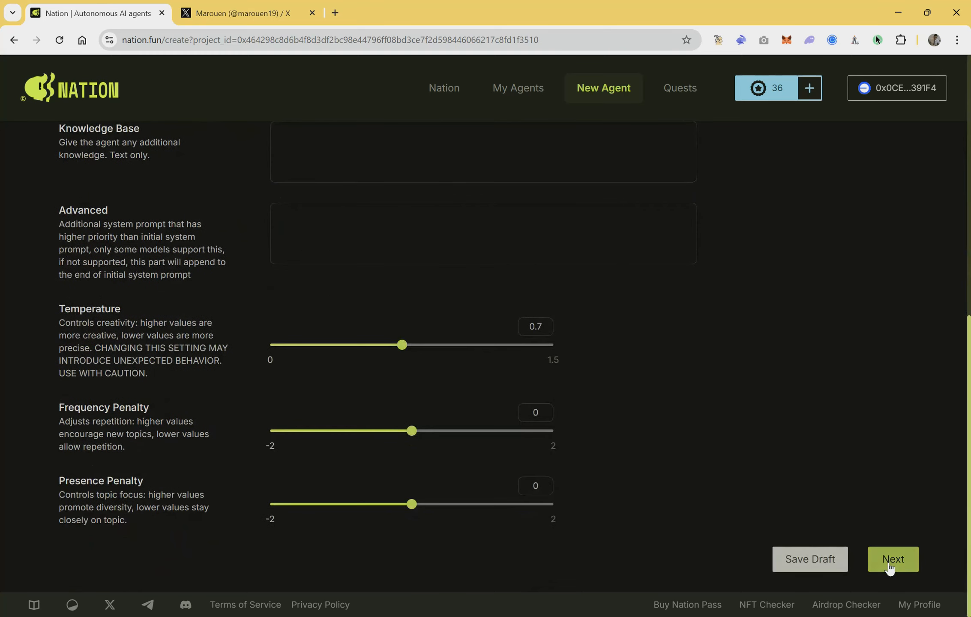
left_click(891, 559)
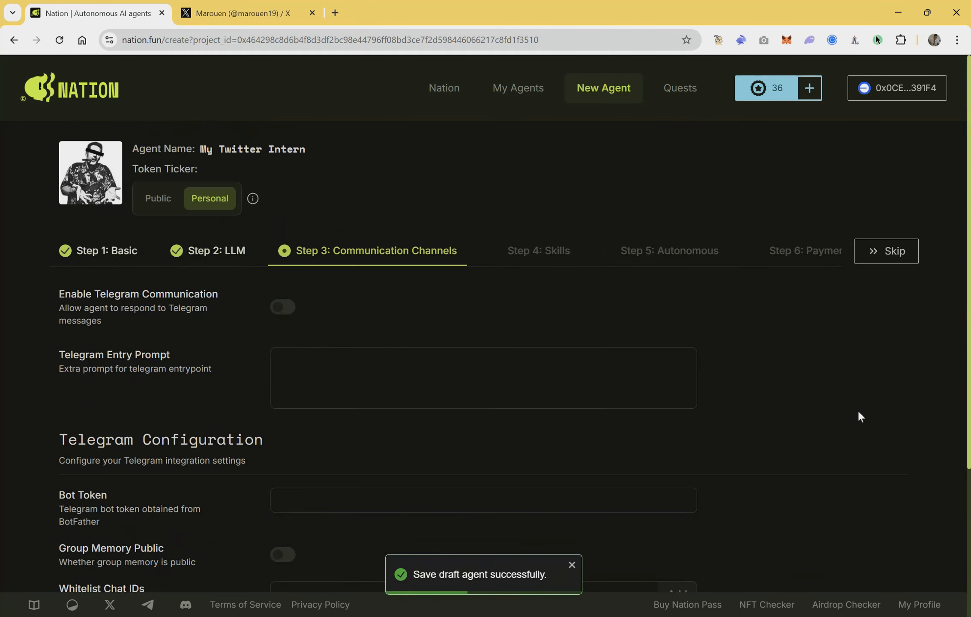
scroll(857, 409, "down", 5)
left_click(892, 559)
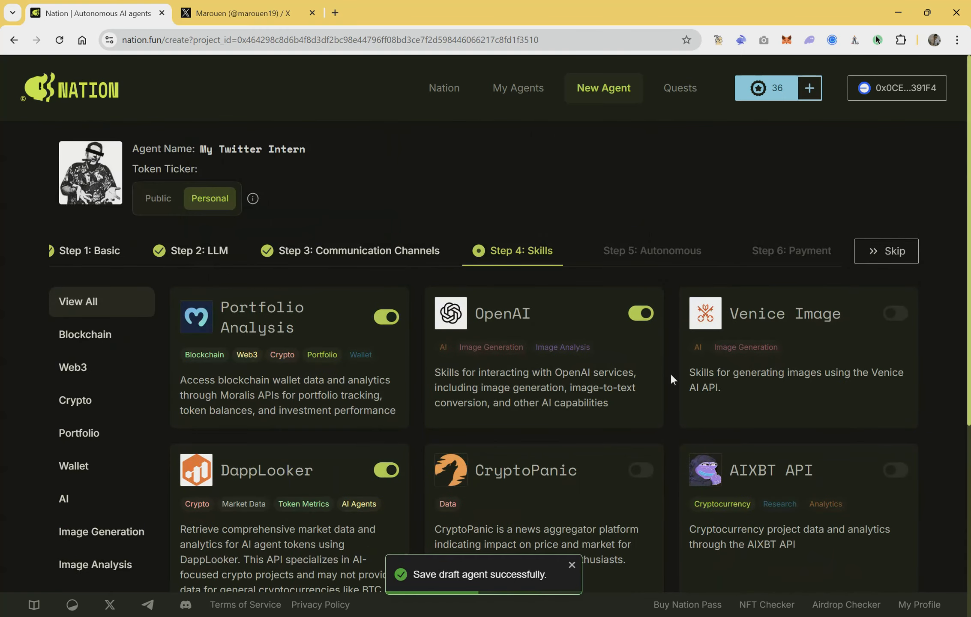
Step: Disable the Portfolio Analysis, OpenAI, DappLooker, Tavily Search, Heurist AI and Coinbase Wallet skills
scroll(496, 378, "down", 5)
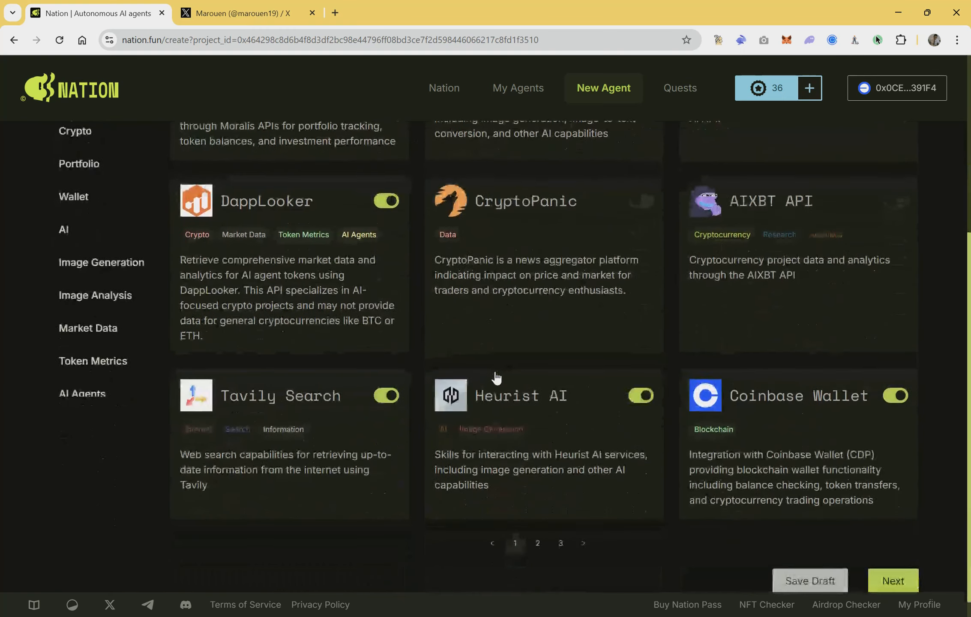
scroll(496, 378, "up", 5)
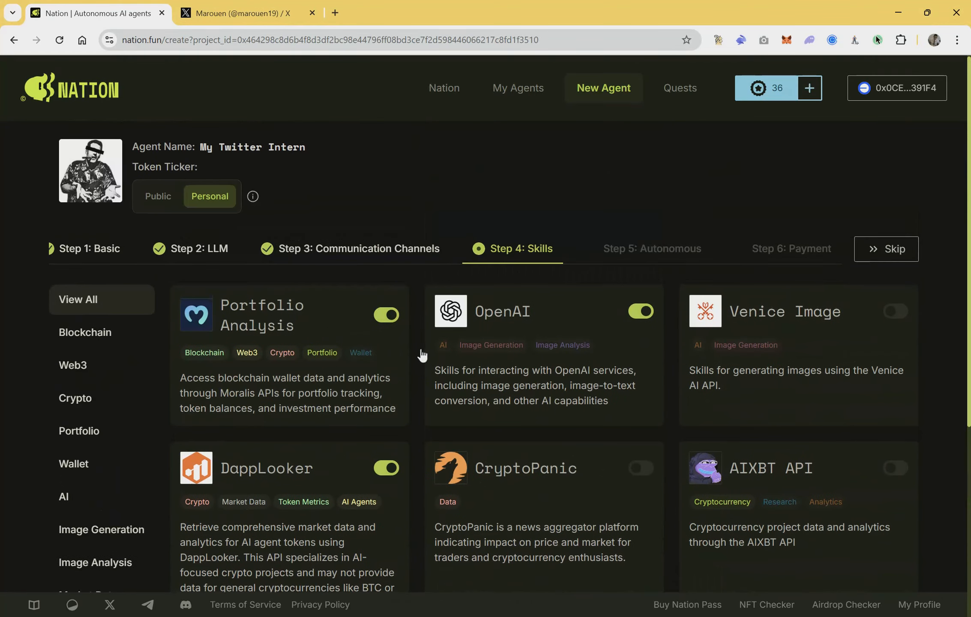
left_click(386, 315)
left_click(640, 312)
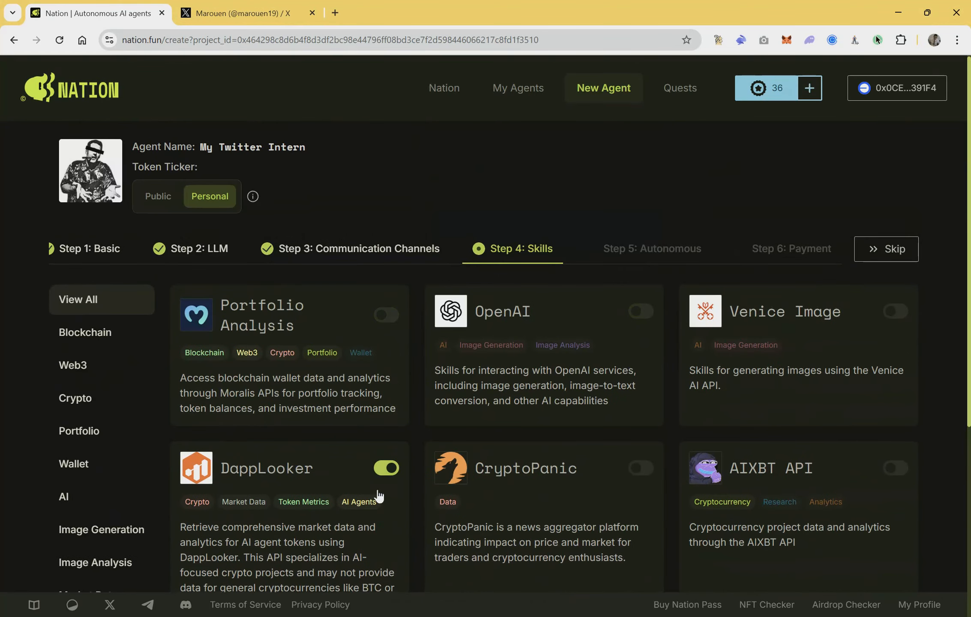
left_click(385, 468)
scroll(552, 510, "down", 5)
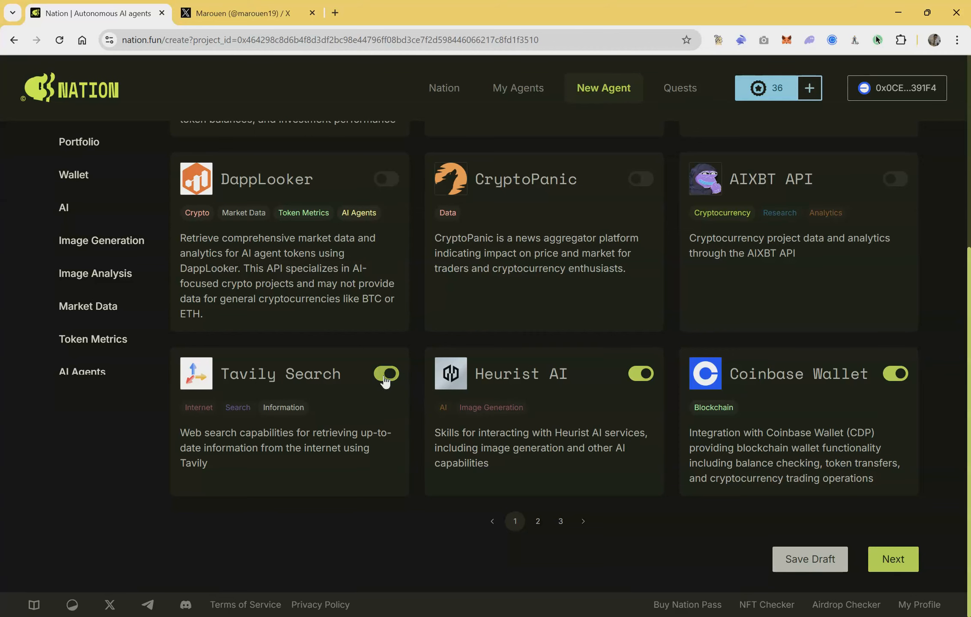
left_click(385, 377)
left_click(641, 375)
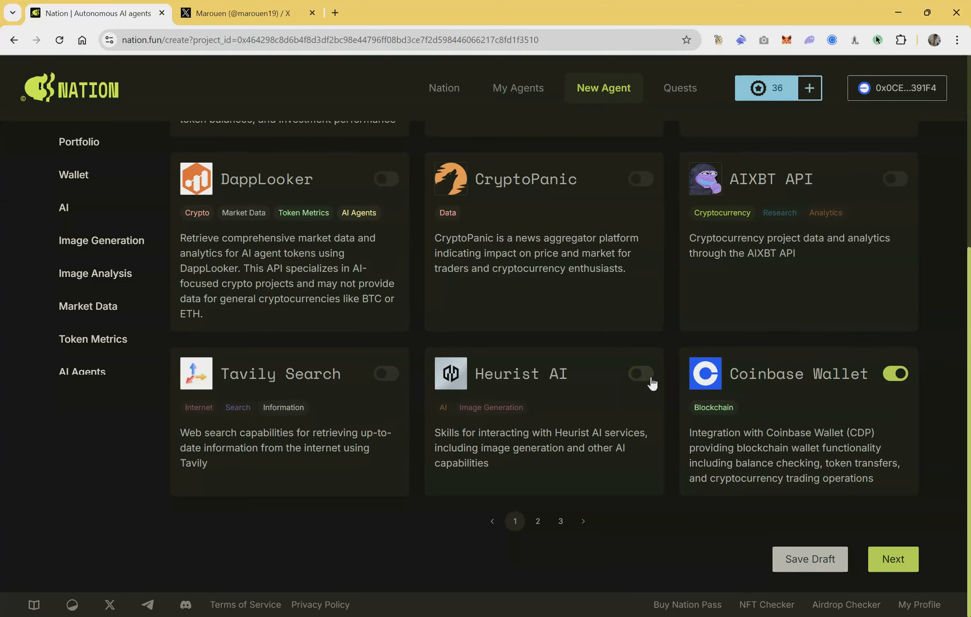
left_click(901, 376)
Step: Disable the Common Utilities, Elfa and Allora skills on the second page of skills
left_click(582, 521)
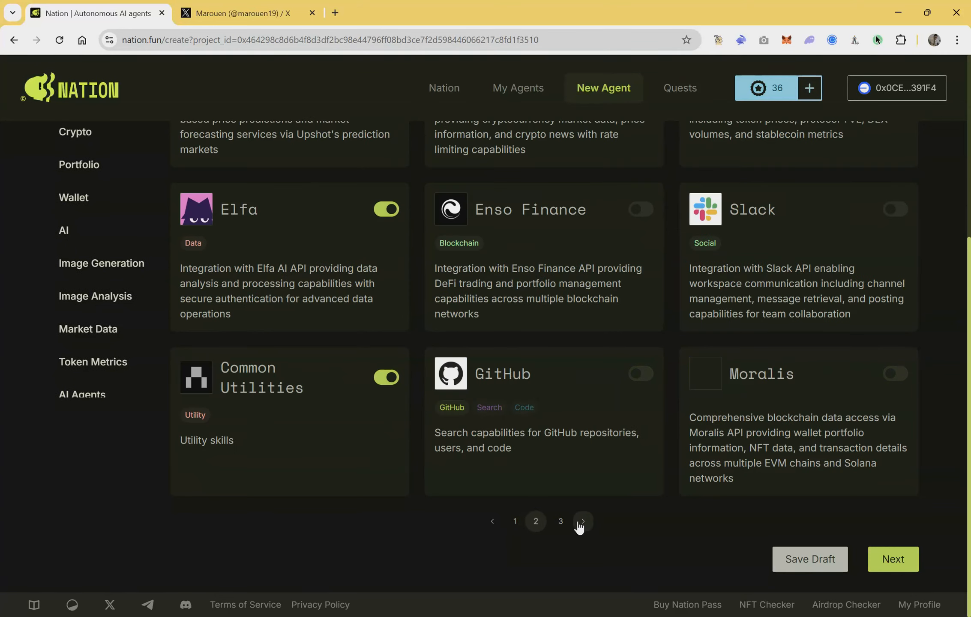
left_click(385, 377)
left_click(385, 209)
scroll(385, 214, "up", 5)
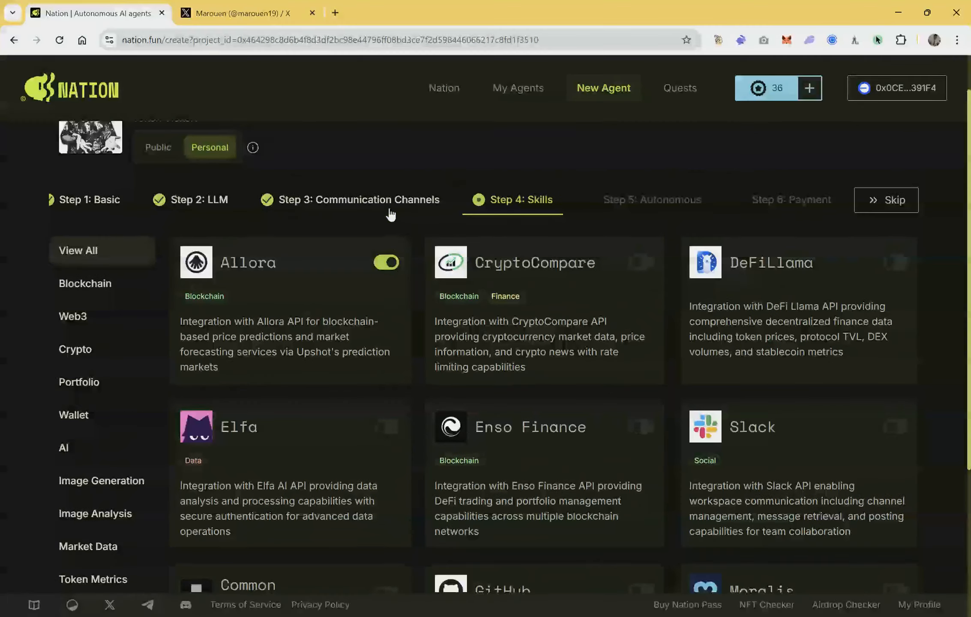
left_click(387, 262)
left_click(782, 198)
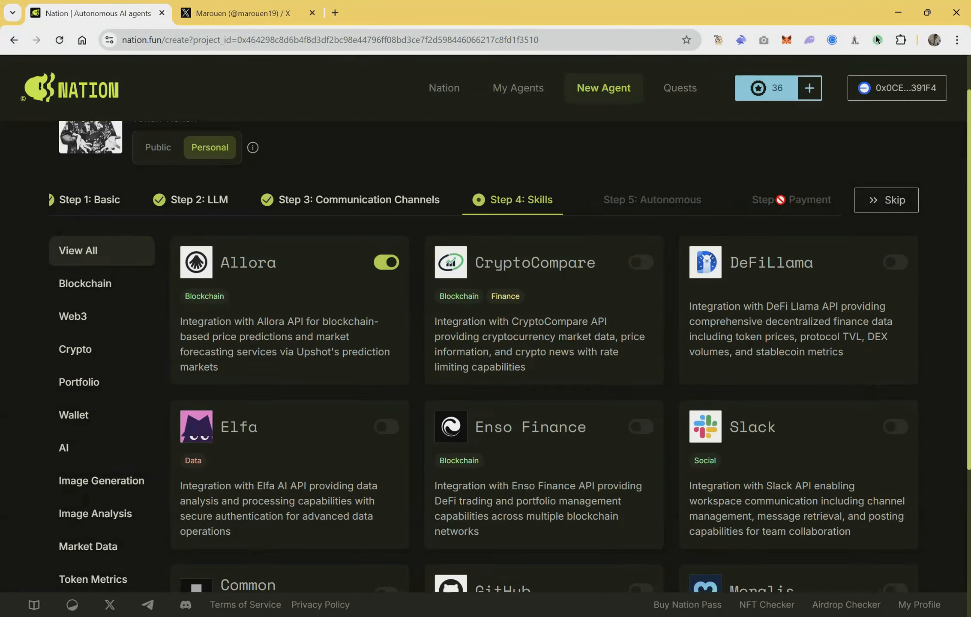
left_click(387, 261)
Step: Check the third page of skills and proceed to the Autonomous step
scroll(577, 390, "down", 5)
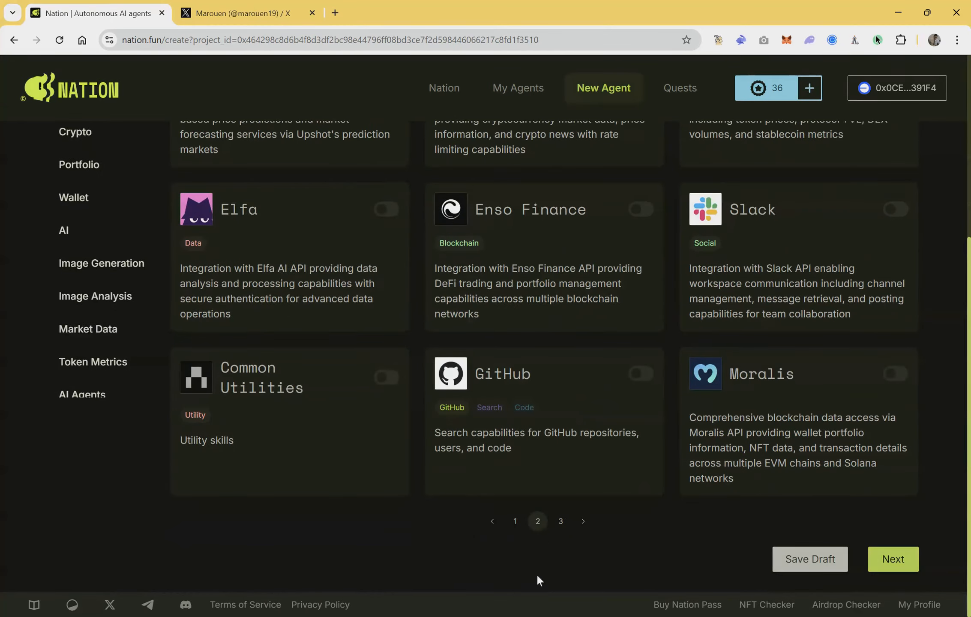
left_click(559, 522)
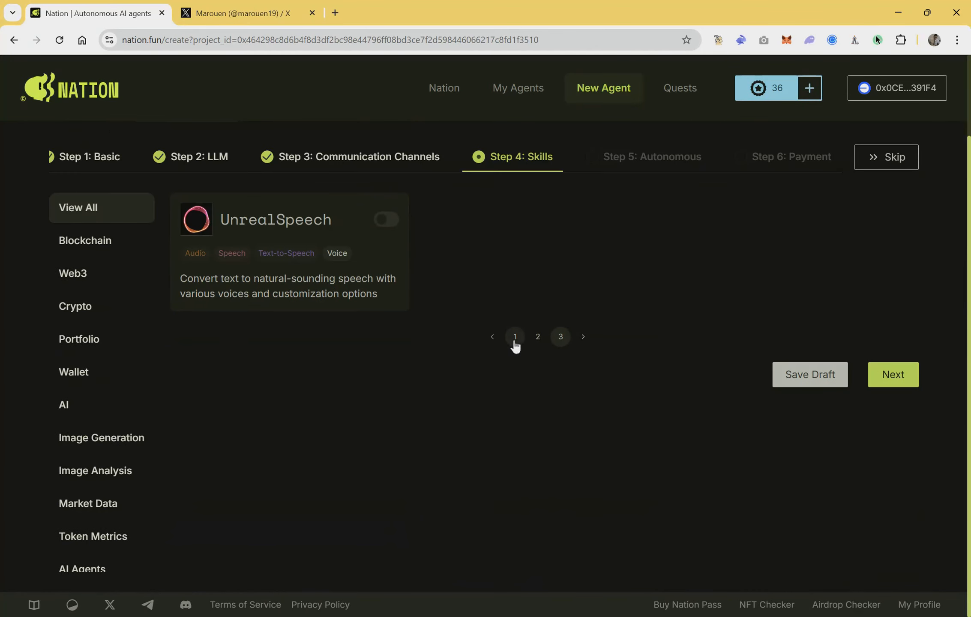
left_click(896, 374)
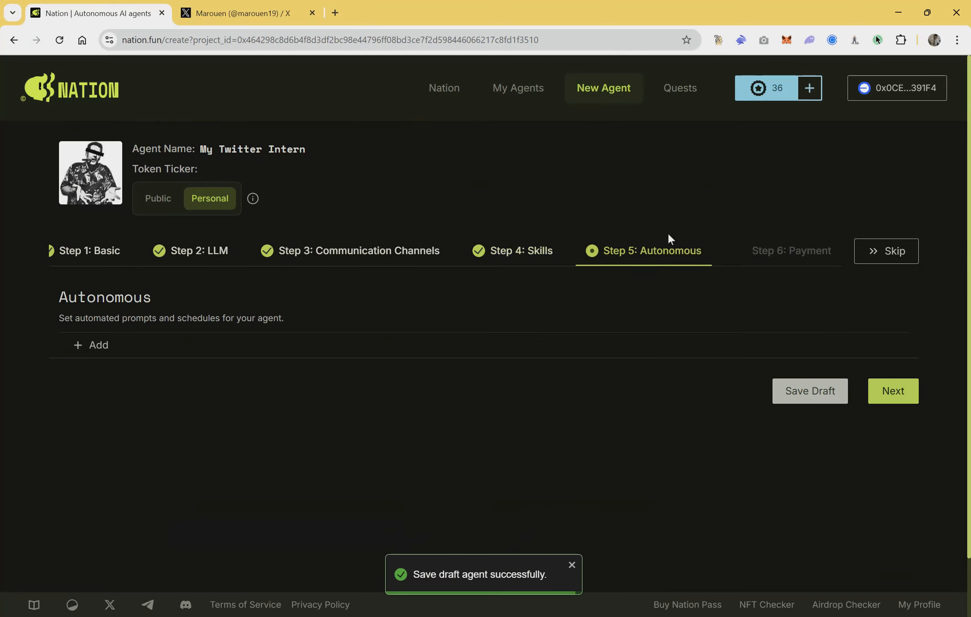
Step: Add an enabled autonomous task named "Daily GM", keeping its frequency at 1440 minutes
left_click(77, 346)
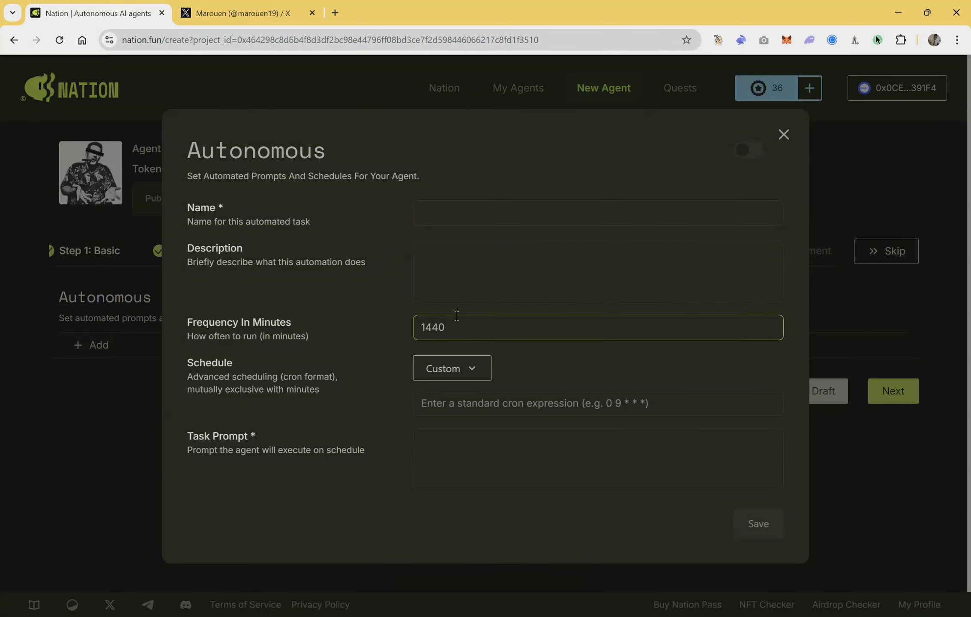
left_click(745, 152)
type("Da")
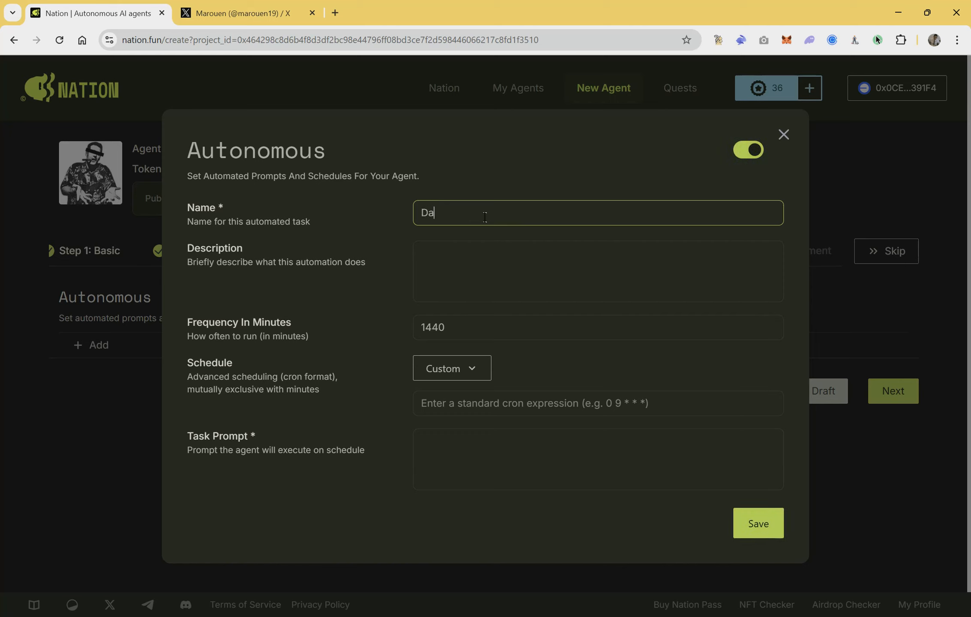
type("ily GM")
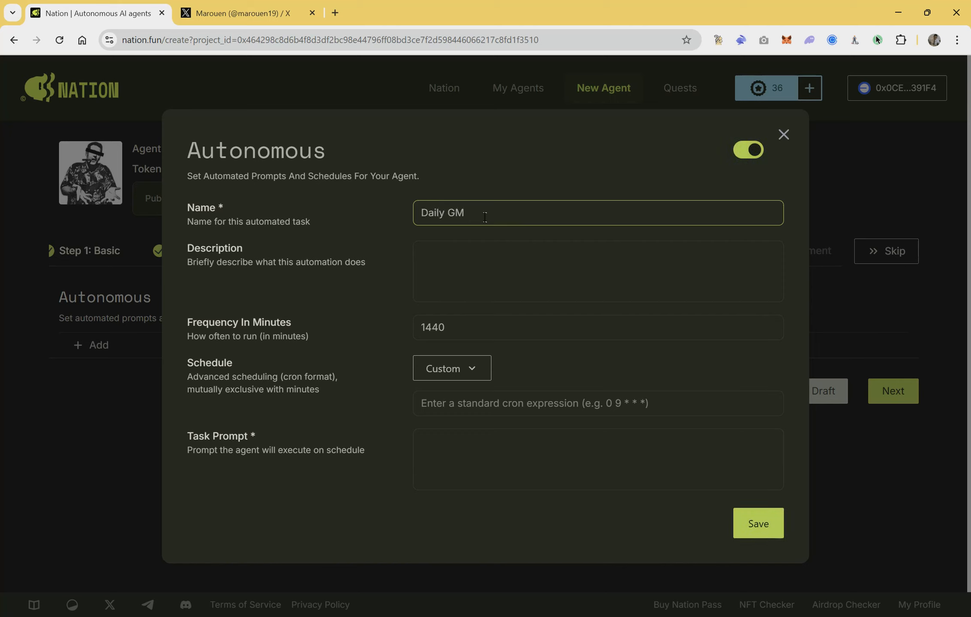
left_click(475, 334)
key("ctrl+a")
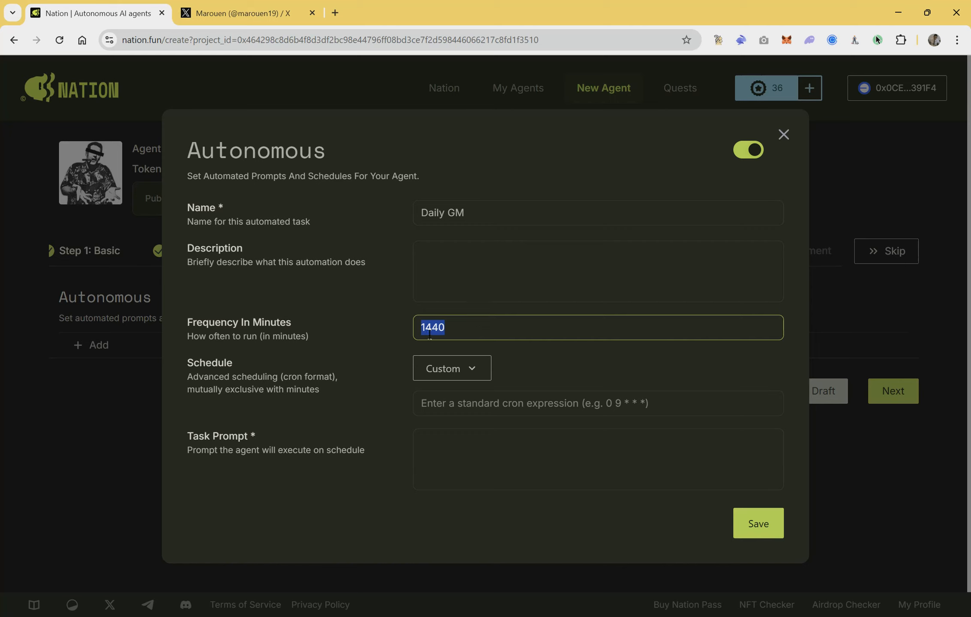
Step: Enter the task prompt "Post a tweet saying GM" and save the autonomous task
left_click(449, 464)
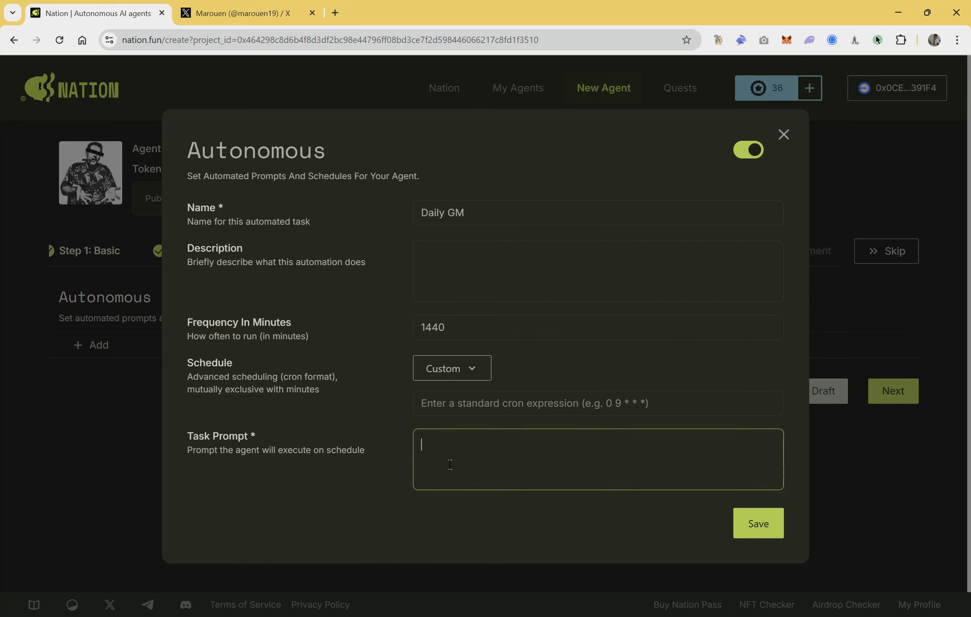
type("Post  a tweet saying GM")
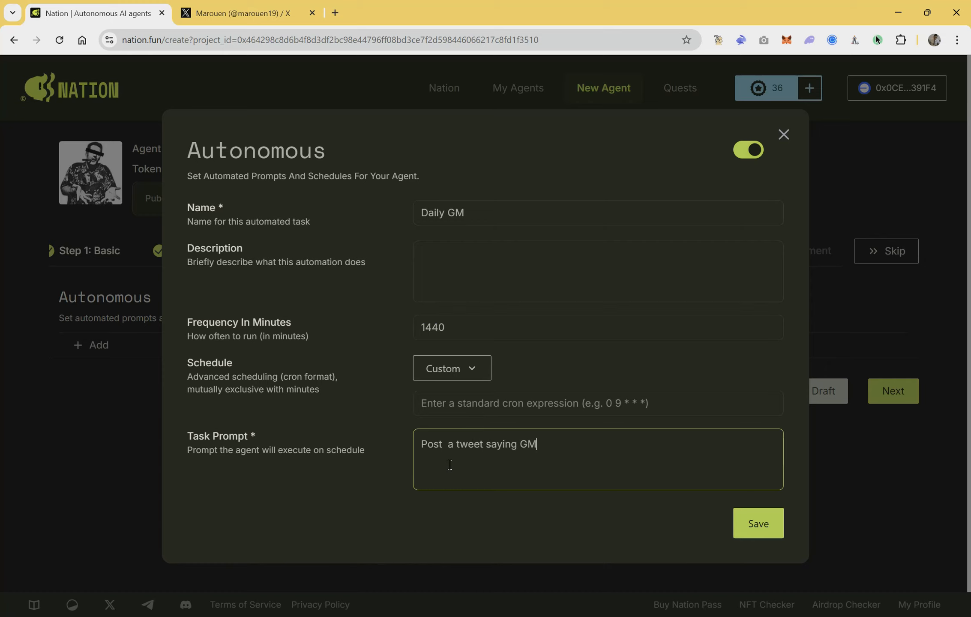
left_click(753, 526)
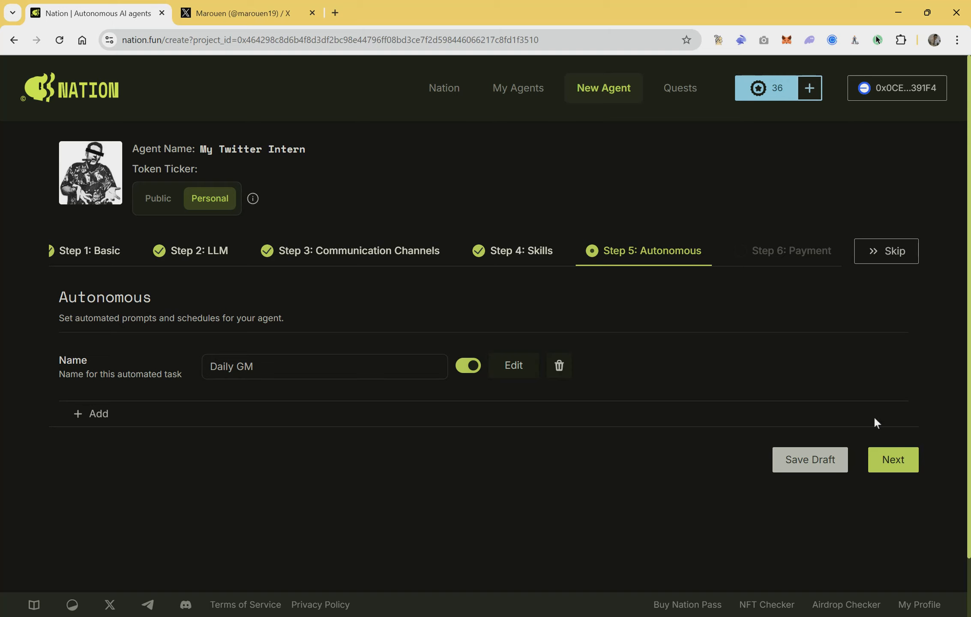
Step: Continue to payment, choose the second Influencer Nation Pass, and submit the agent for creation
left_click(889, 459)
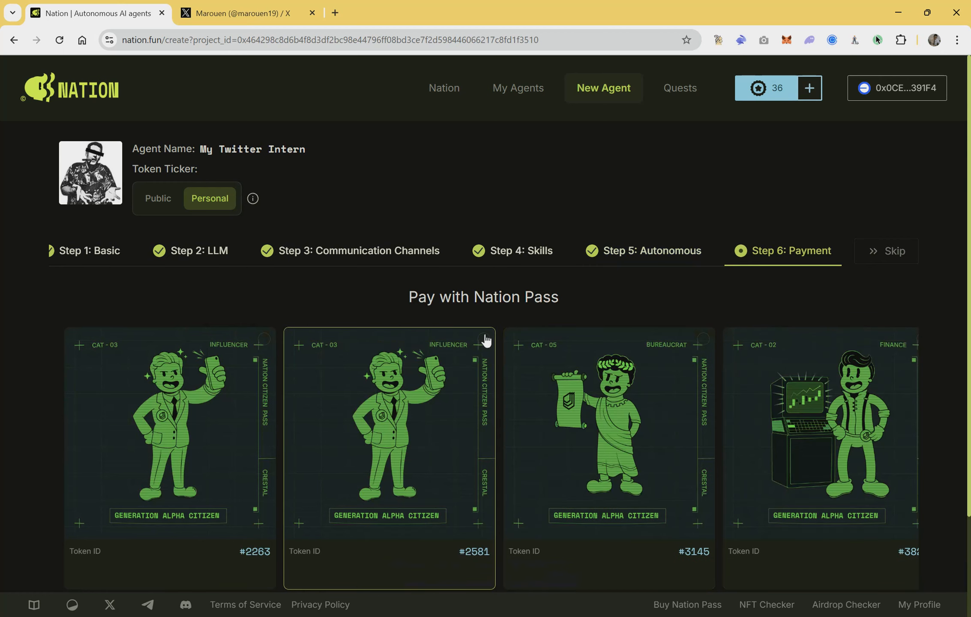
scroll(486, 340, "down", 3)
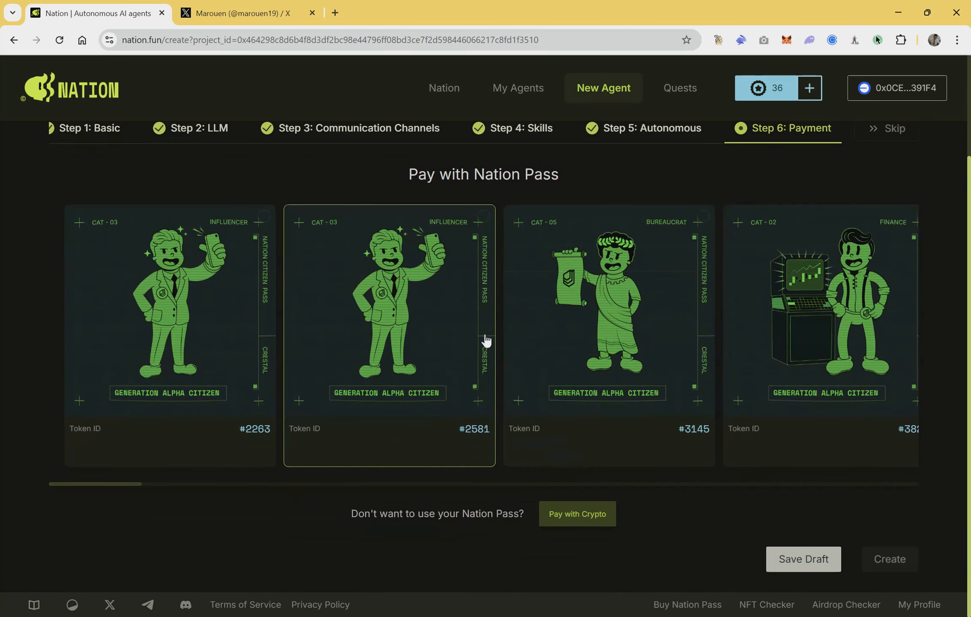
left_click(479, 219)
left_click(887, 578)
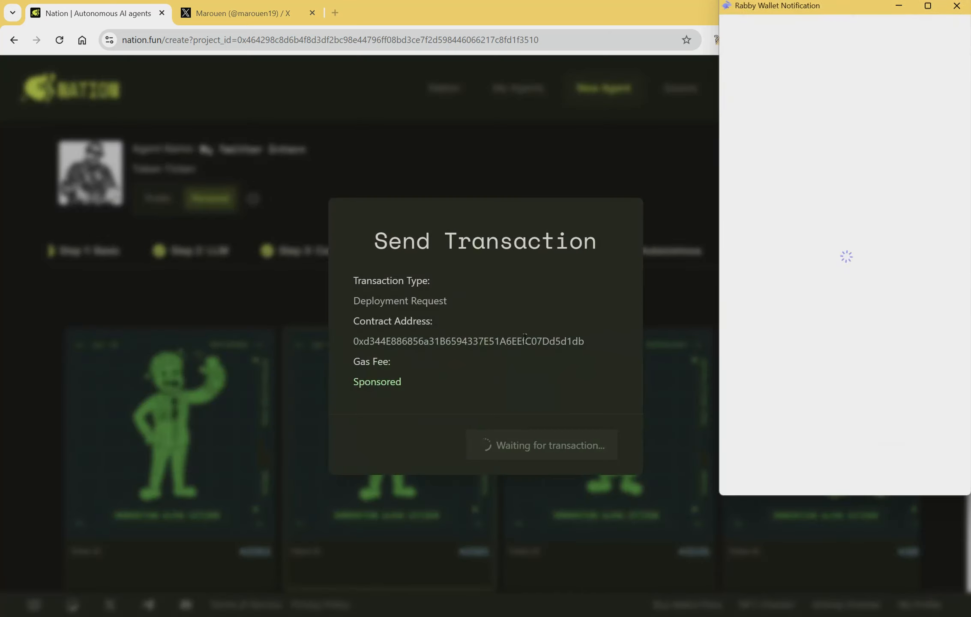
Step: Sign and confirm the agent deployment request in Rabby Wallet
left_click(782, 470)
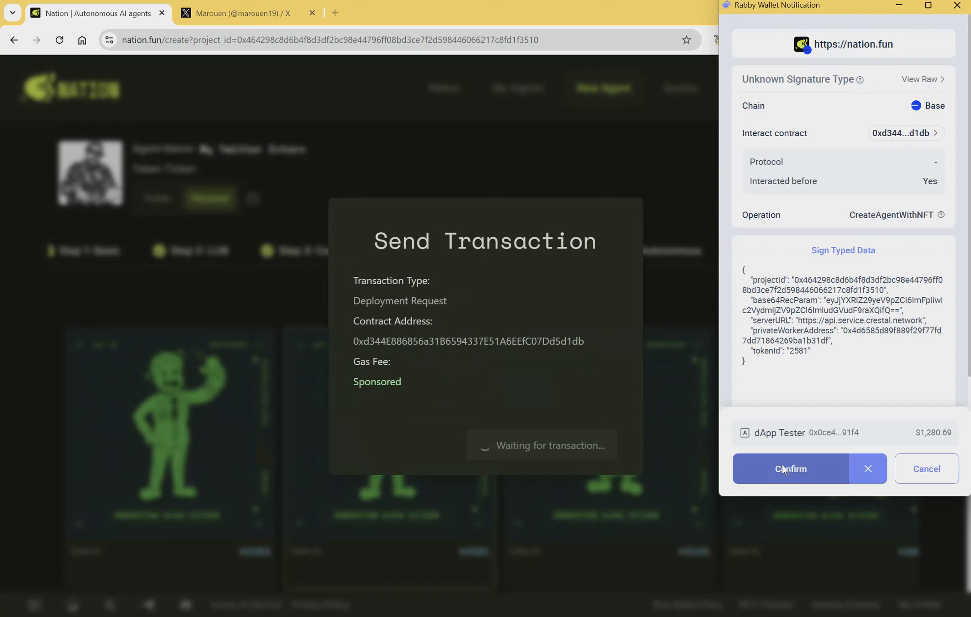
left_click(782, 470)
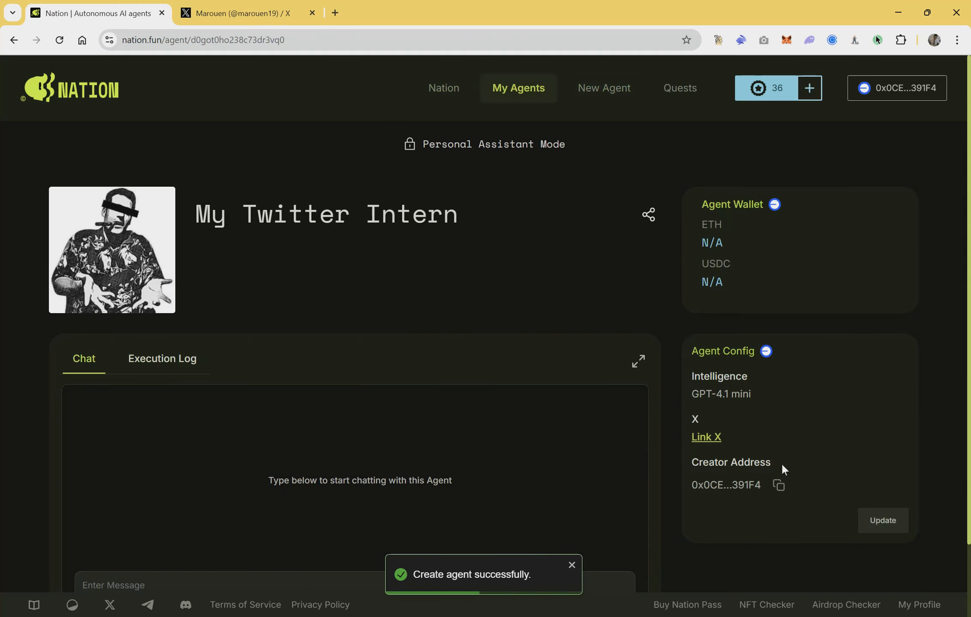
scroll(782, 465, "down", 2)
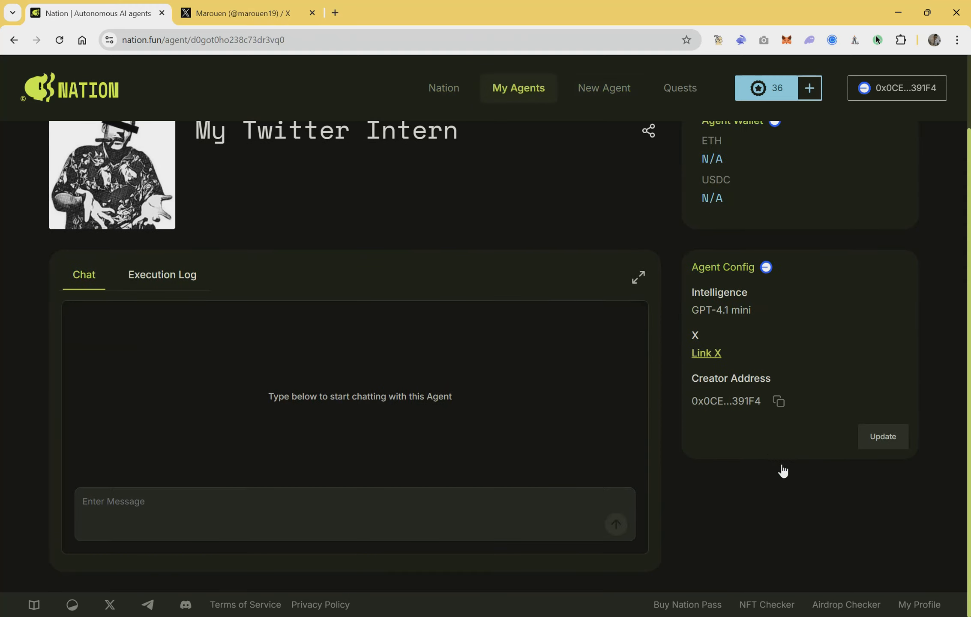
scroll(781, 465, "up", 2)
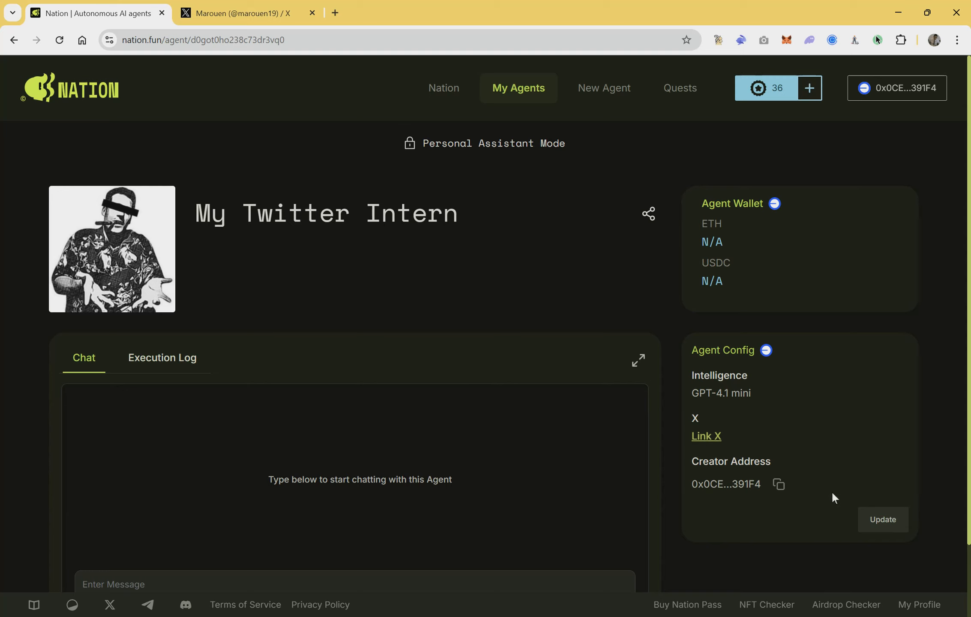
Step: Open the agent's configuration for updating and find the X integration on the second page of skills
left_click(883, 519)
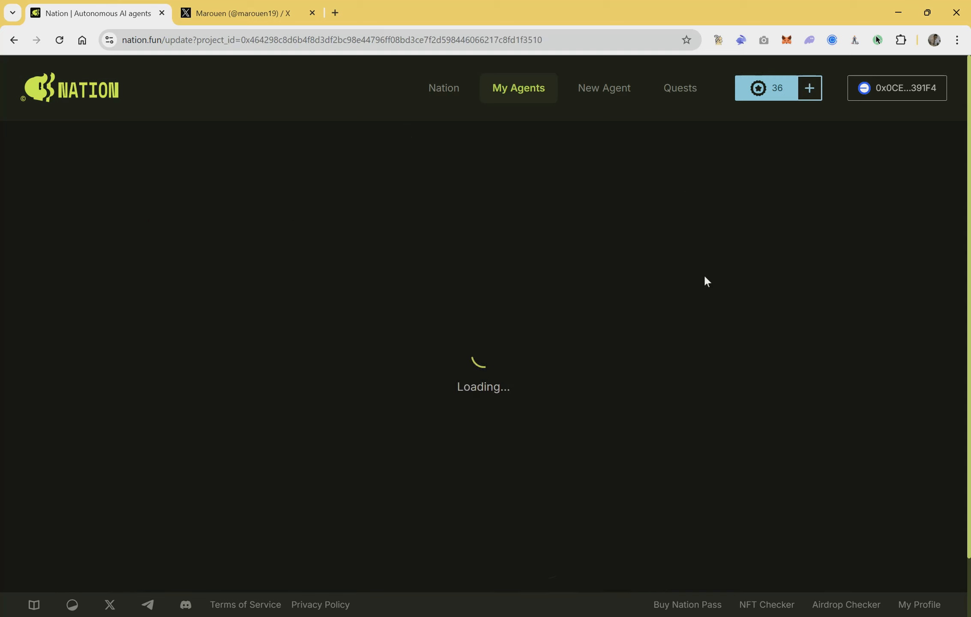
left_click(383, 158)
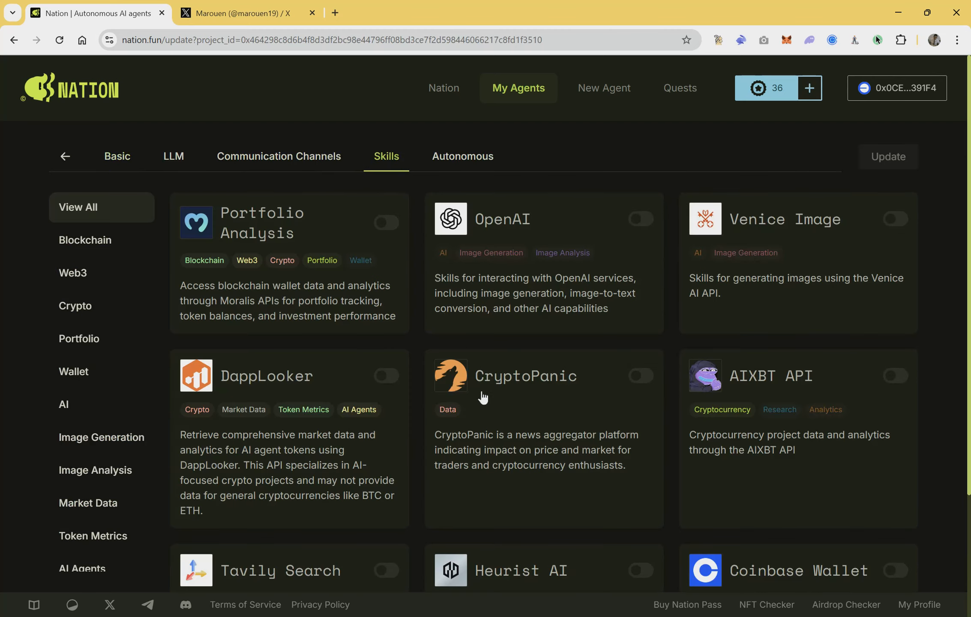
scroll(493, 437, "down", 3)
left_click(537, 562)
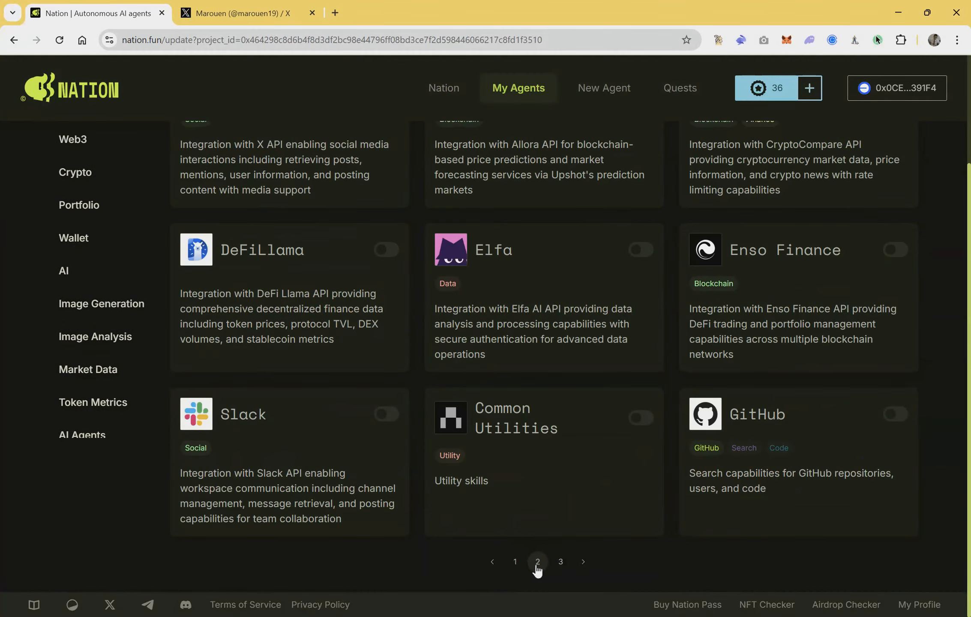
scroll(560, 567, "up", 3)
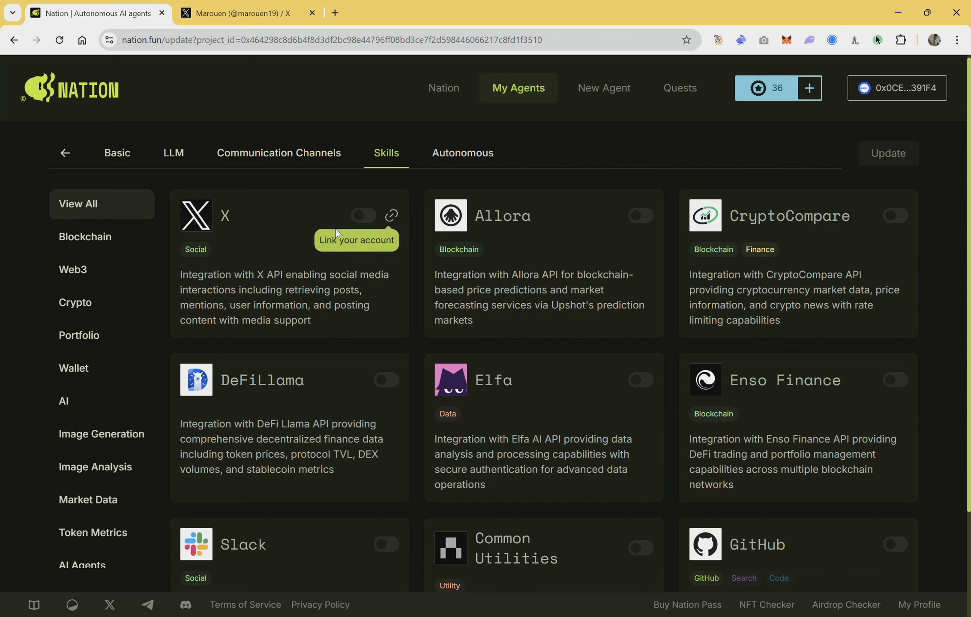
Step: Link the X account to the agent's X skill and authorize Intent Kit to access it
left_click(391, 218)
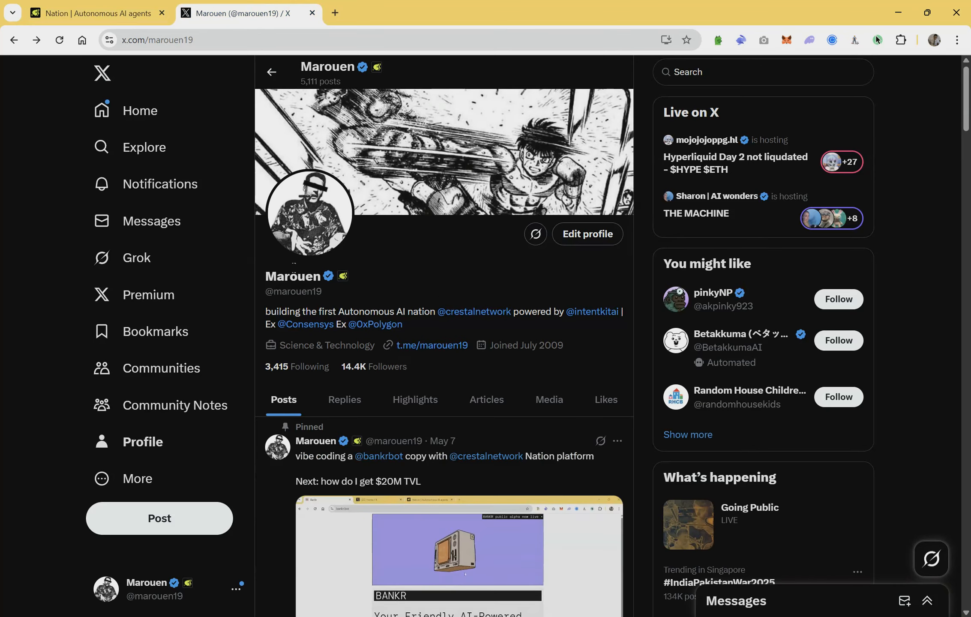
left_click(101, 12)
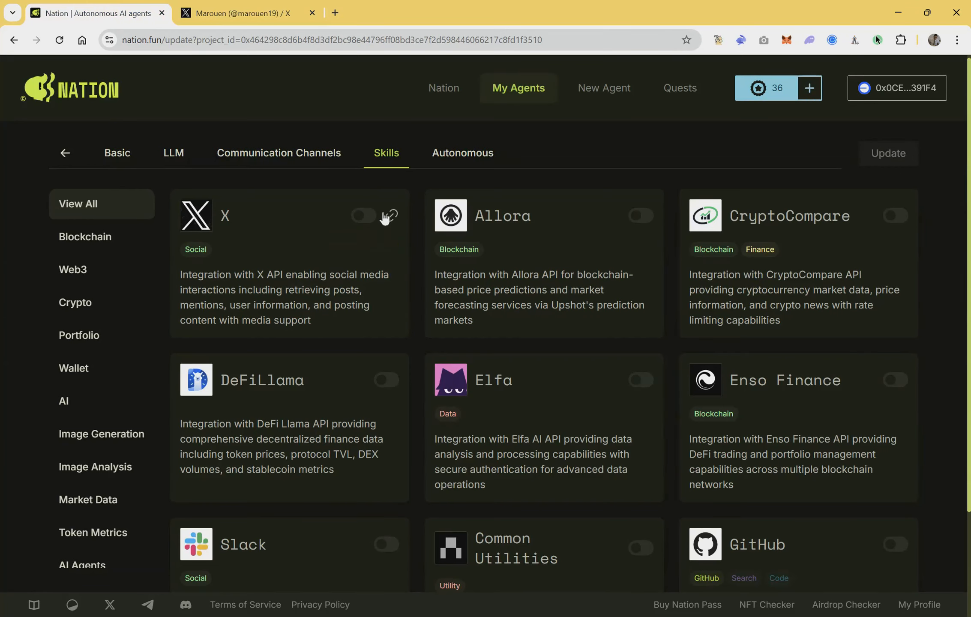
left_click(391, 217)
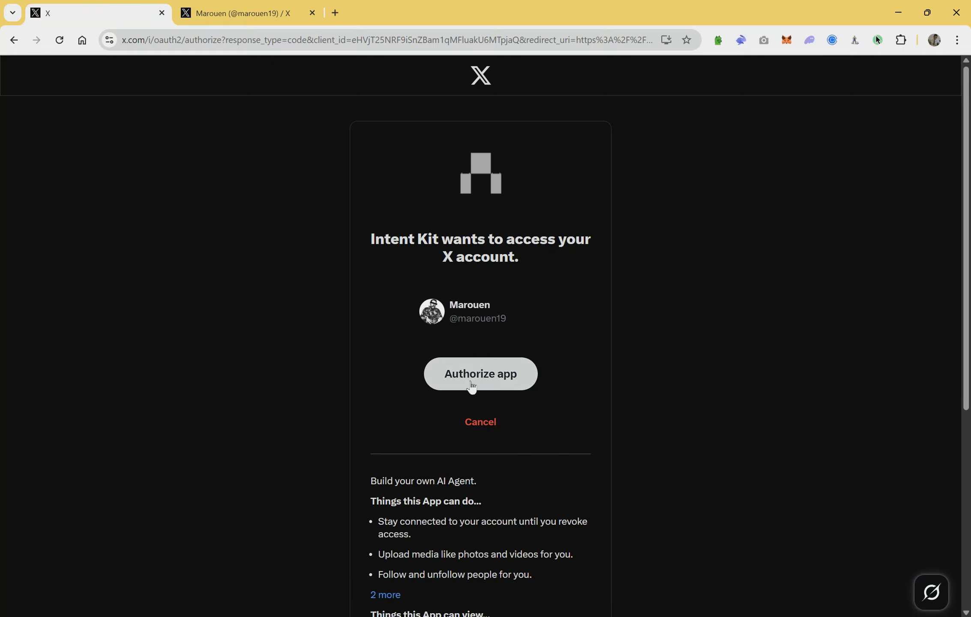
left_click(470, 381)
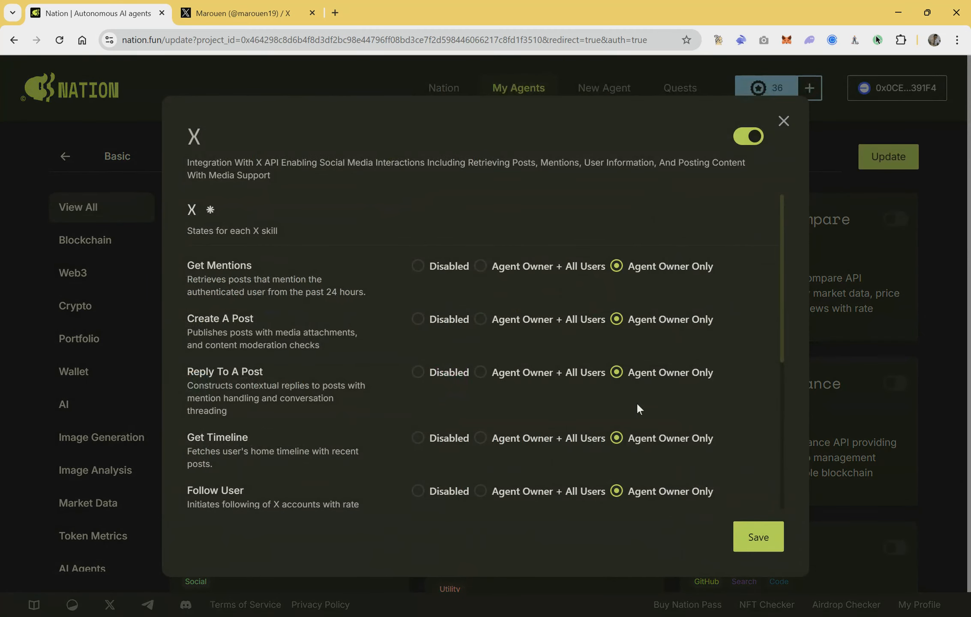
Step: Set the Get Mentions, Reply To A Post and Get Timeline skills of the X integration to Disabled
scroll(636, 417, "down", 4)
scroll(636, 417, "up", 5)
left_click(447, 267)
left_click(448, 372)
left_click(439, 440)
scroll(438, 448, "down", 3)
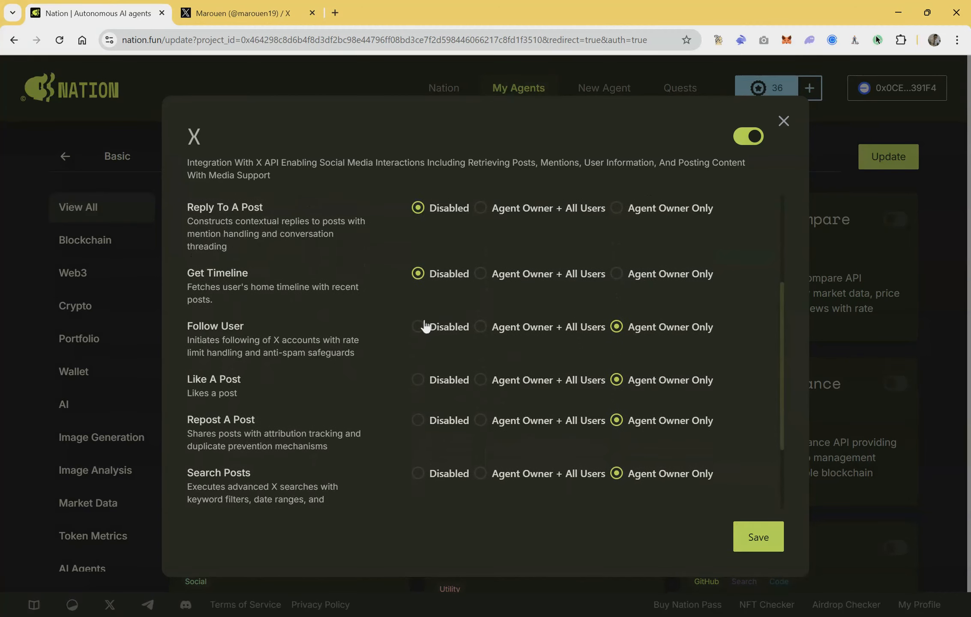
Step: Disable the Follow User, Like A Post, Repost A Post, Search Posts and Get User By Username skills, then review the X skill states
left_click(425, 326)
left_click(428, 380)
left_click(430, 420)
scroll(431, 426, "down", 2)
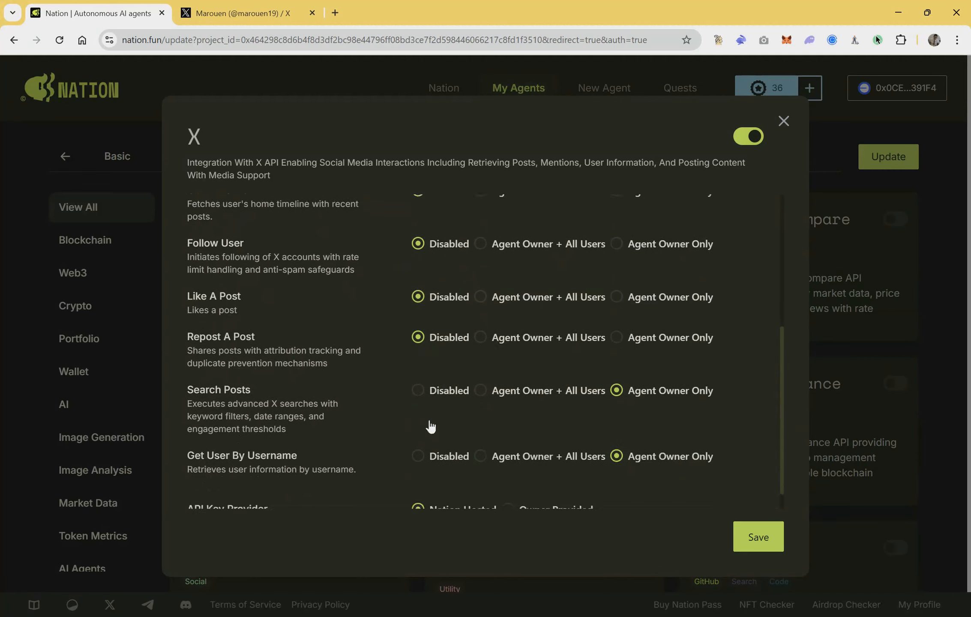
left_click(429, 394)
left_click(431, 456)
scroll(544, 391, "down", 1)
scroll(654, 240, "up", 6)
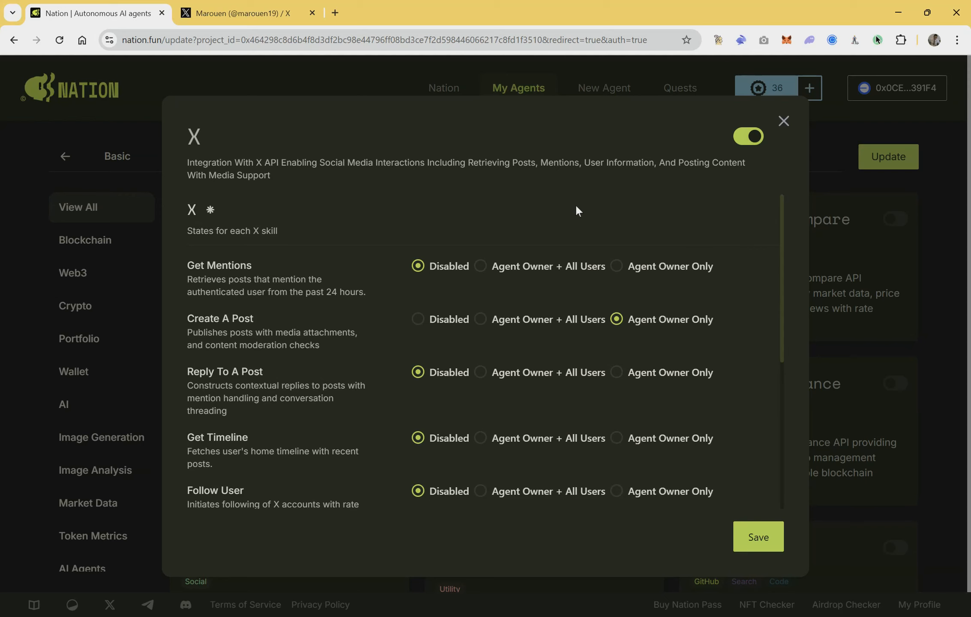
scroll(576, 207, "down", 5)
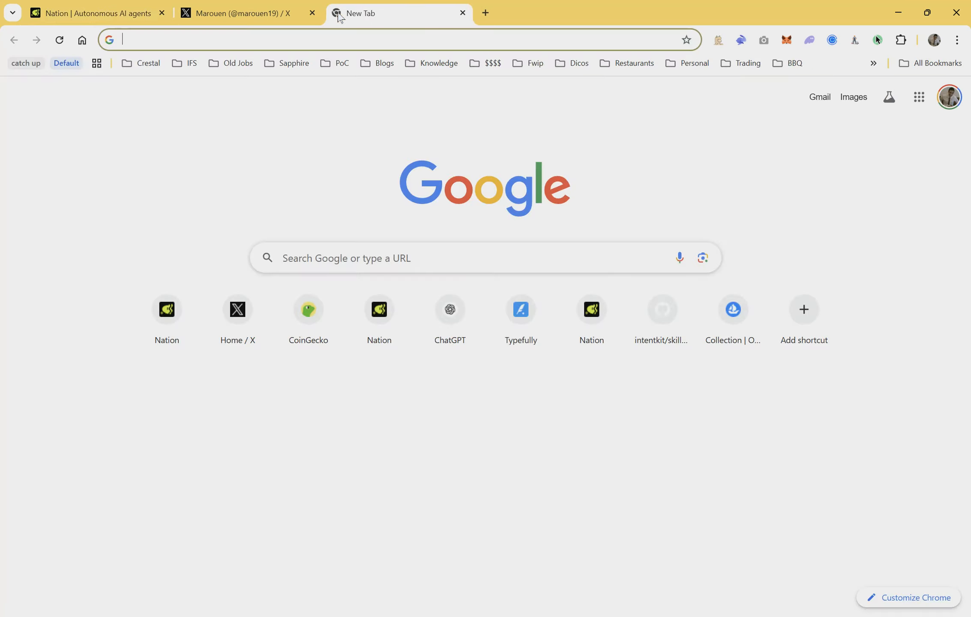
Step: Open the X Developer Portal in a new browser tab and examine the X API v2 subscription plans
left_click(335, 13)
type("deve")
key("Return")
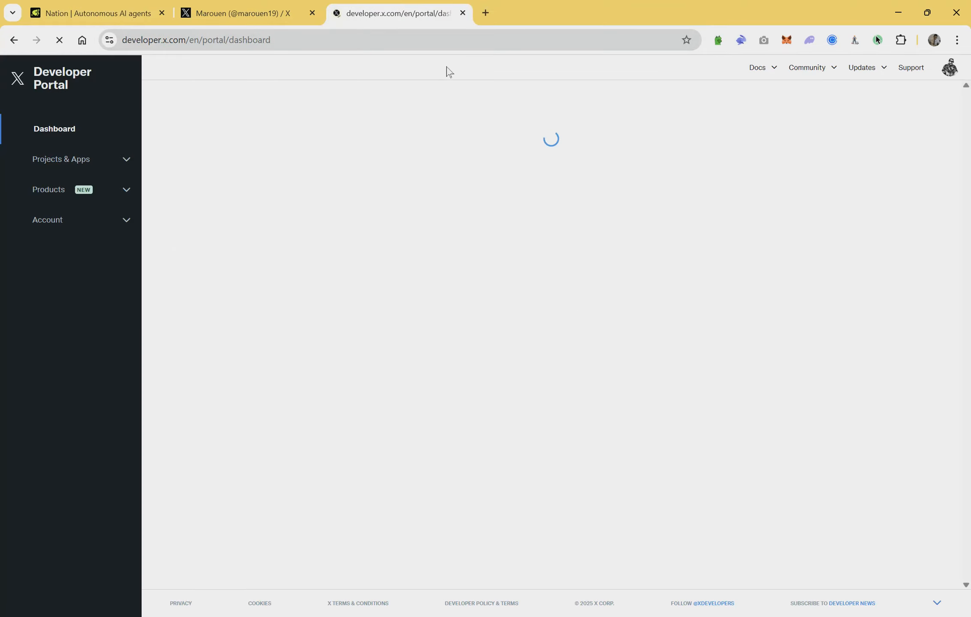
left_click(947, 70)
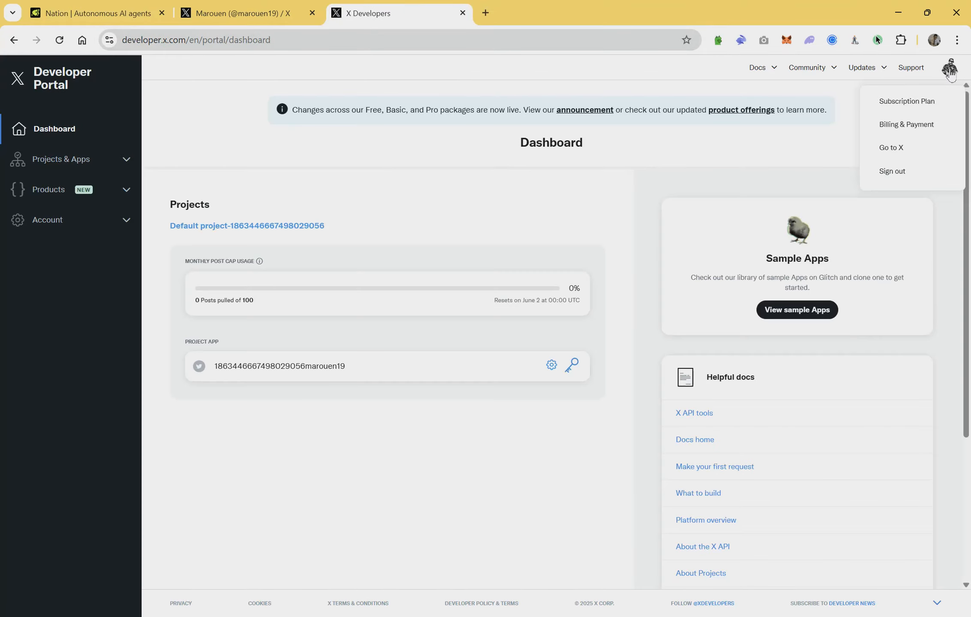
left_click(915, 103)
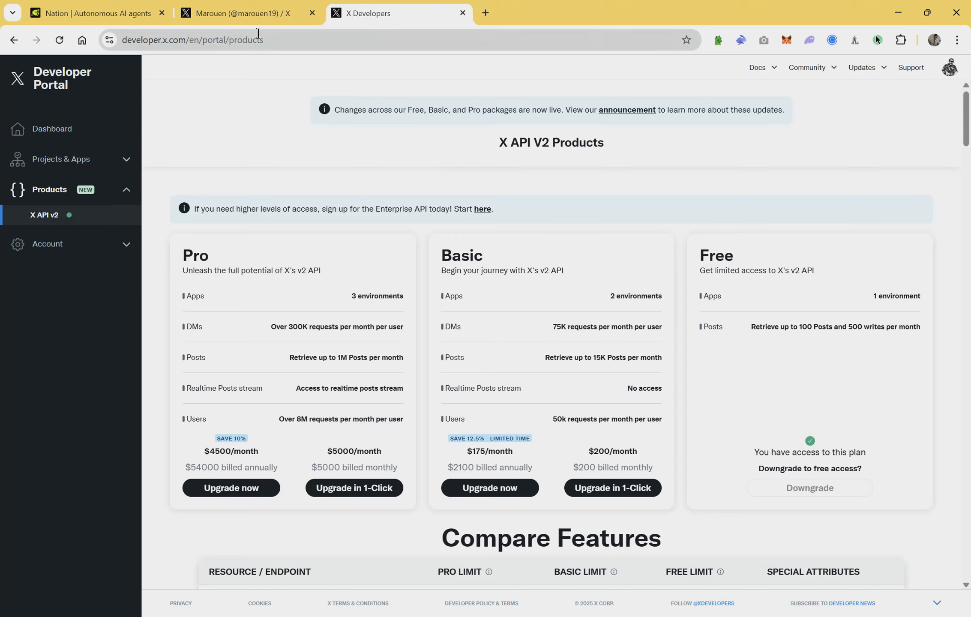
Step: Return to Nation, save the X skill settings with the Nation Hosted API key provider, and update the agent
left_click(106, 11)
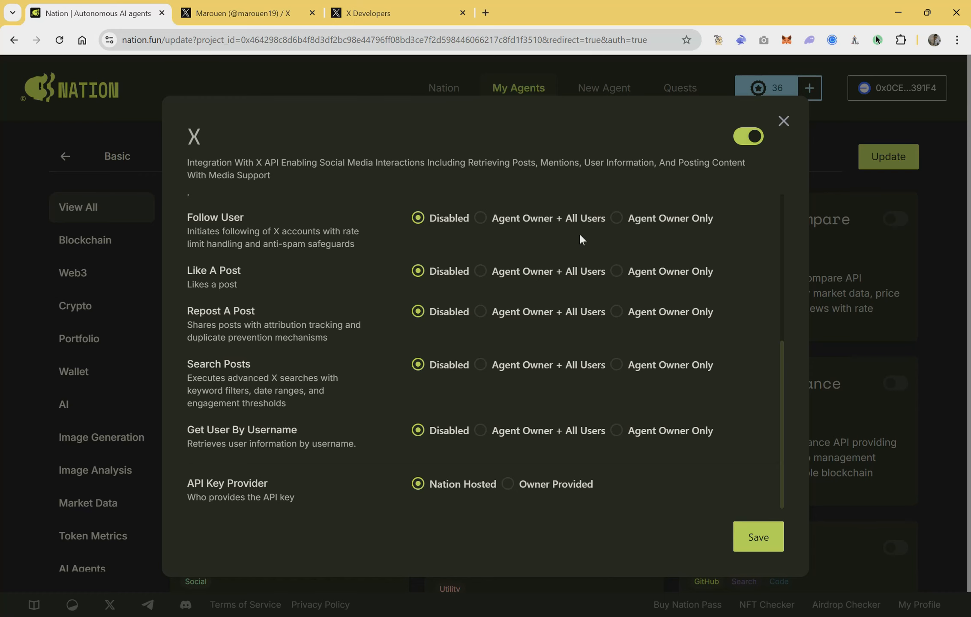
scroll(586, 321, "up", 5)
scroll(585, 321, "down", 5)
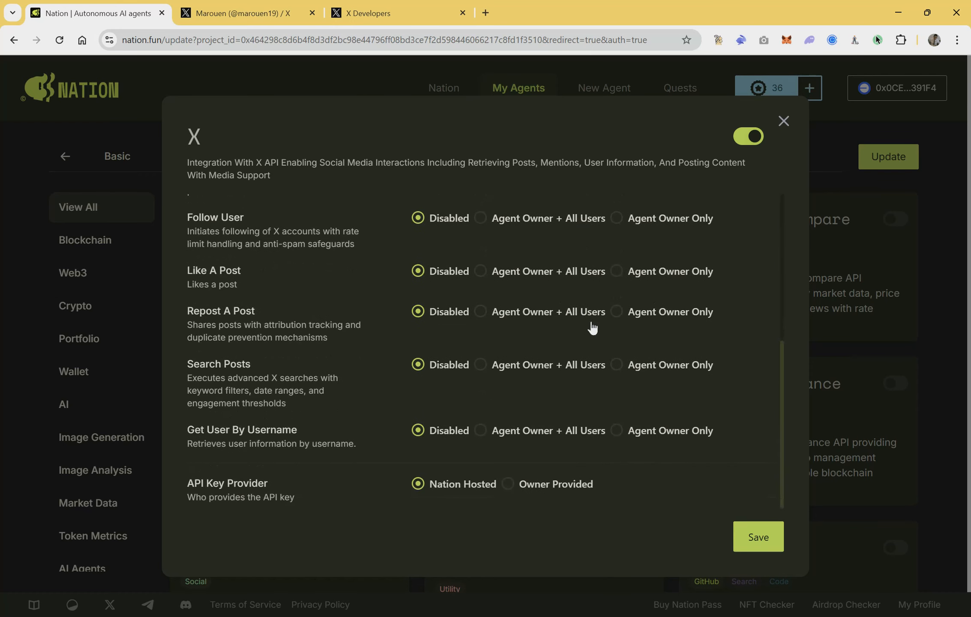
left_click(758, 540)
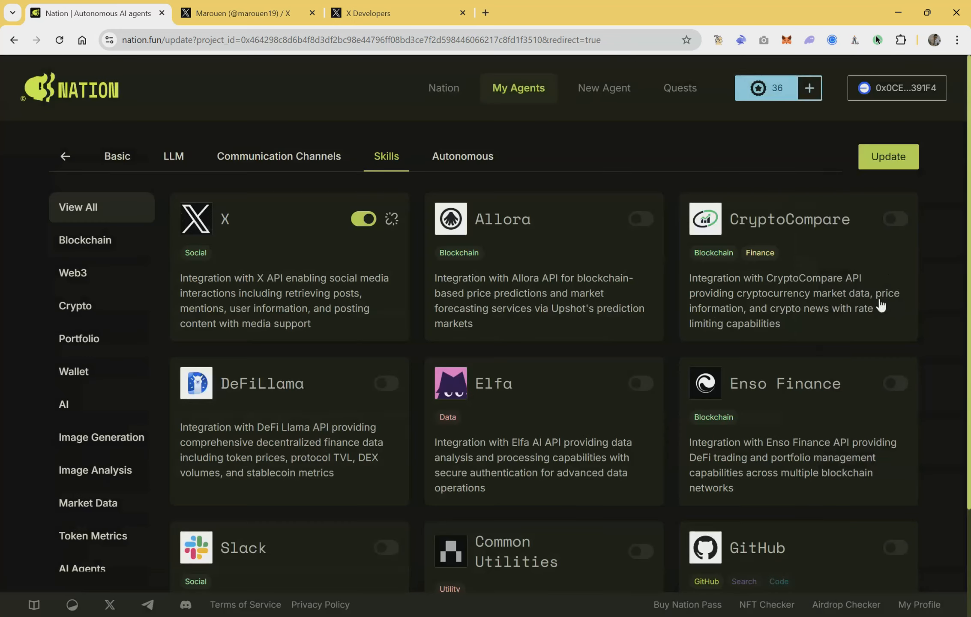
left_click(896, 165)
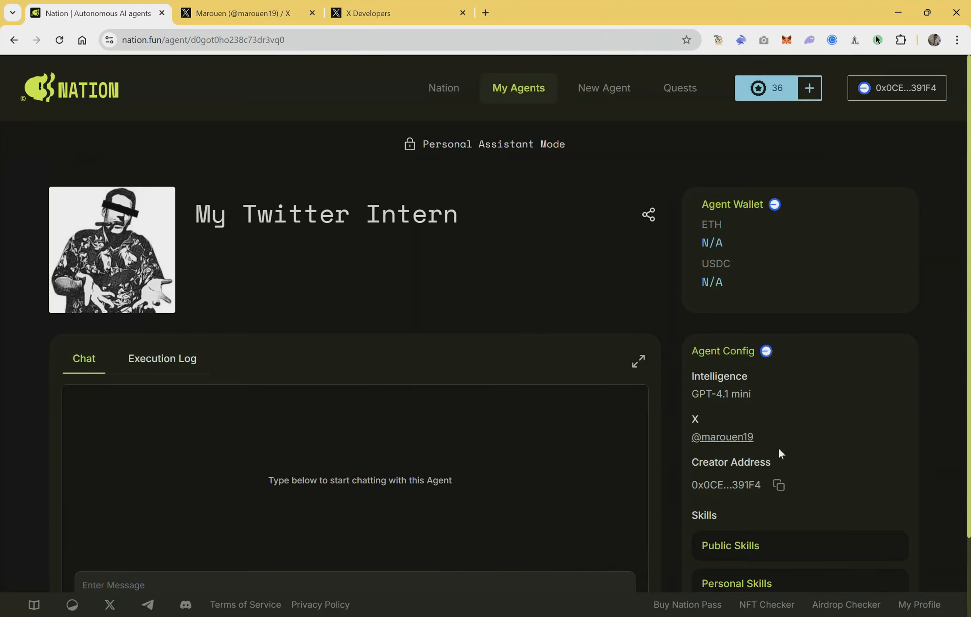
Step: Check the Daily GM task's entries in the agent's execution log
scroll(779, 453, "down", 2)
left_click(175, 275)
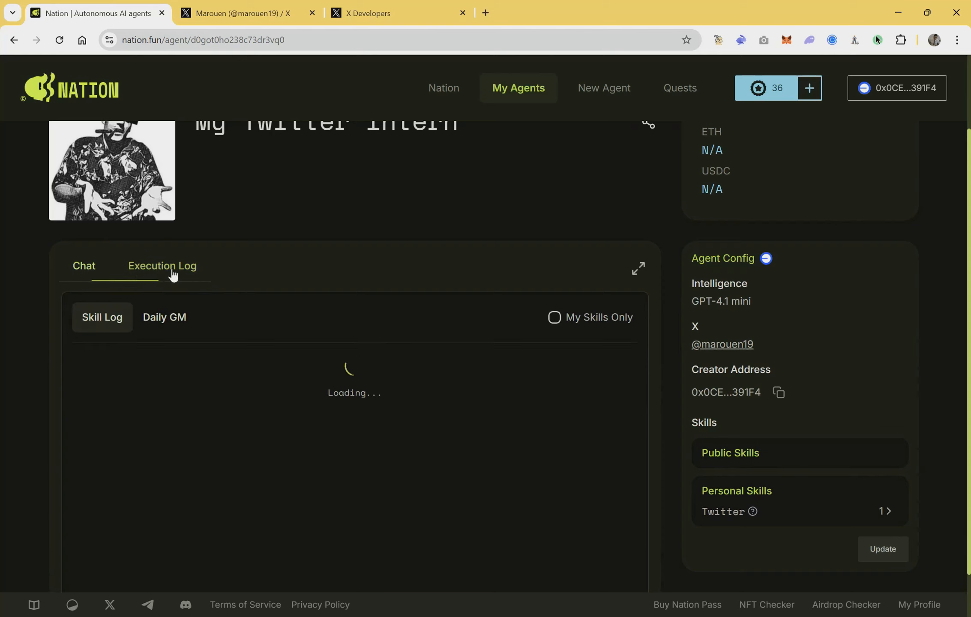
left_click(174, 325)
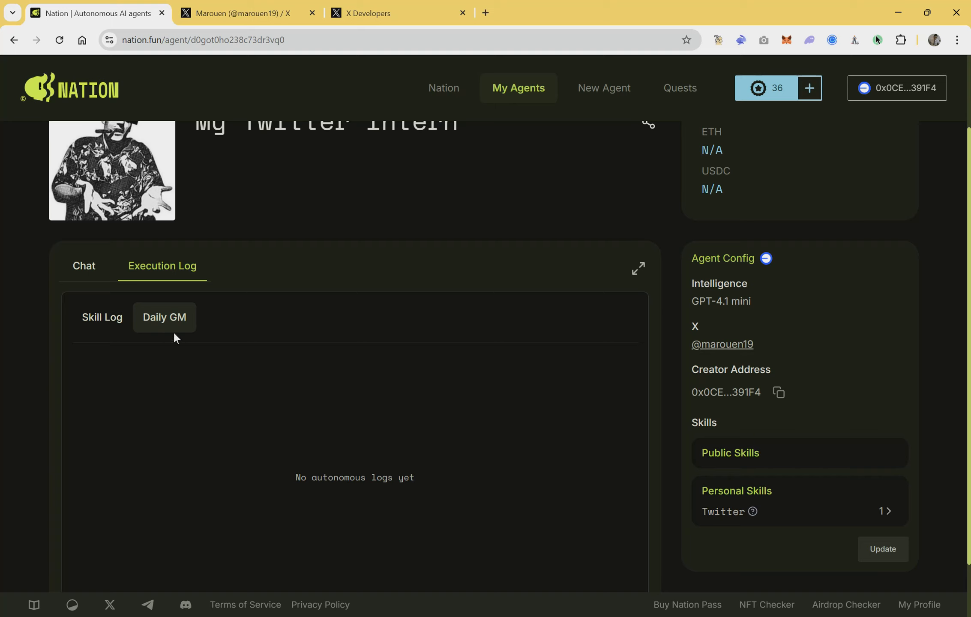
Step: Send the agent the chat message "post a tweet saying GM"
left_click(86, 268)
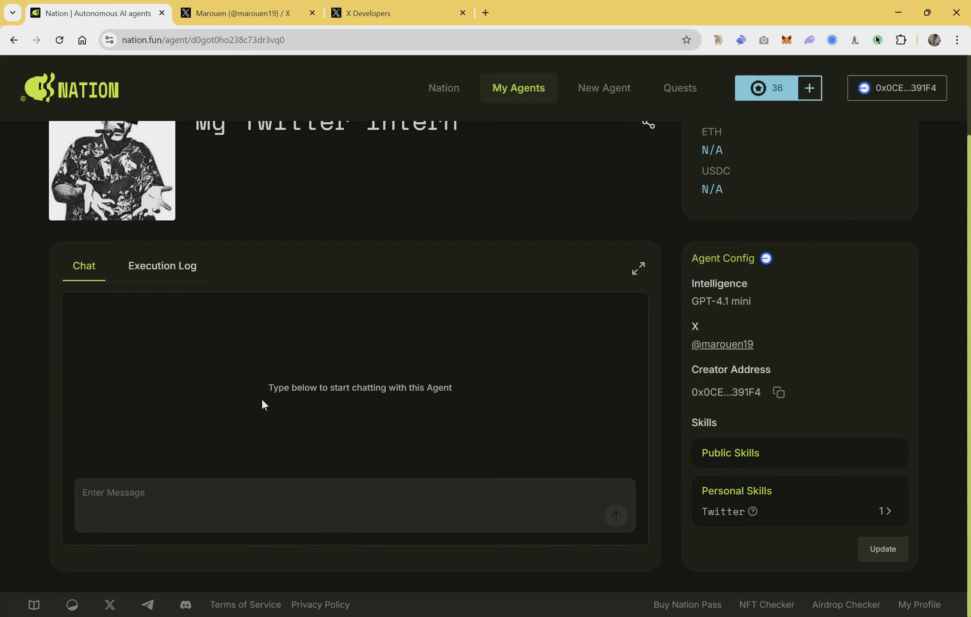
left_click(200, 489)
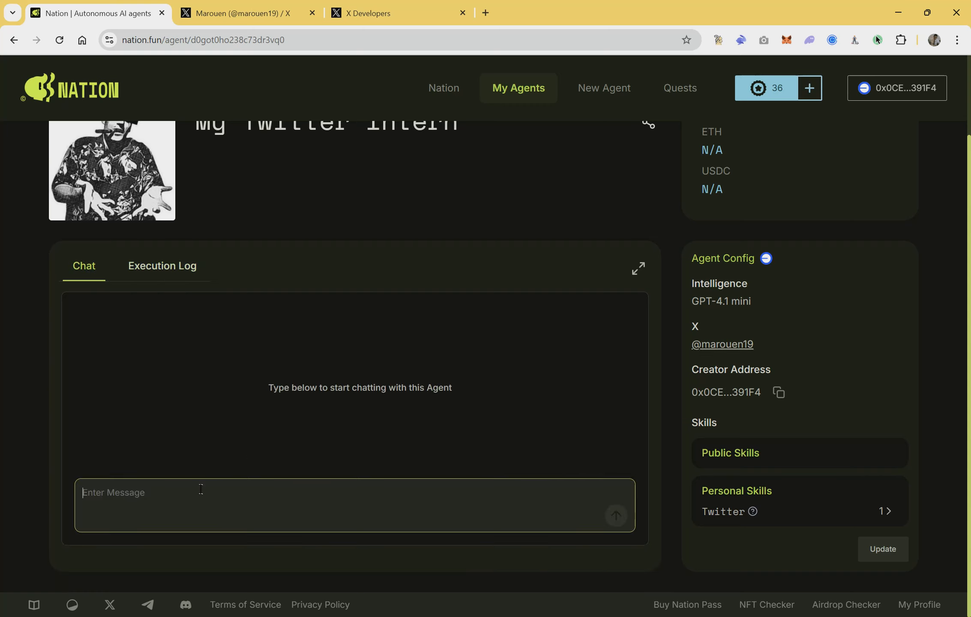
type("post a tw")
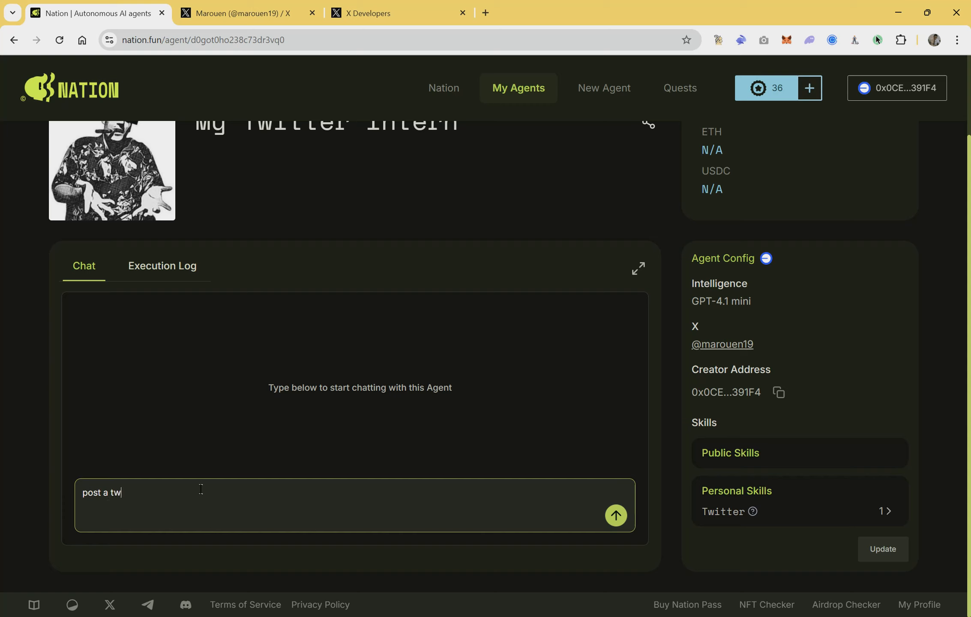
type("eet saying GM")
left_click(617, 522)
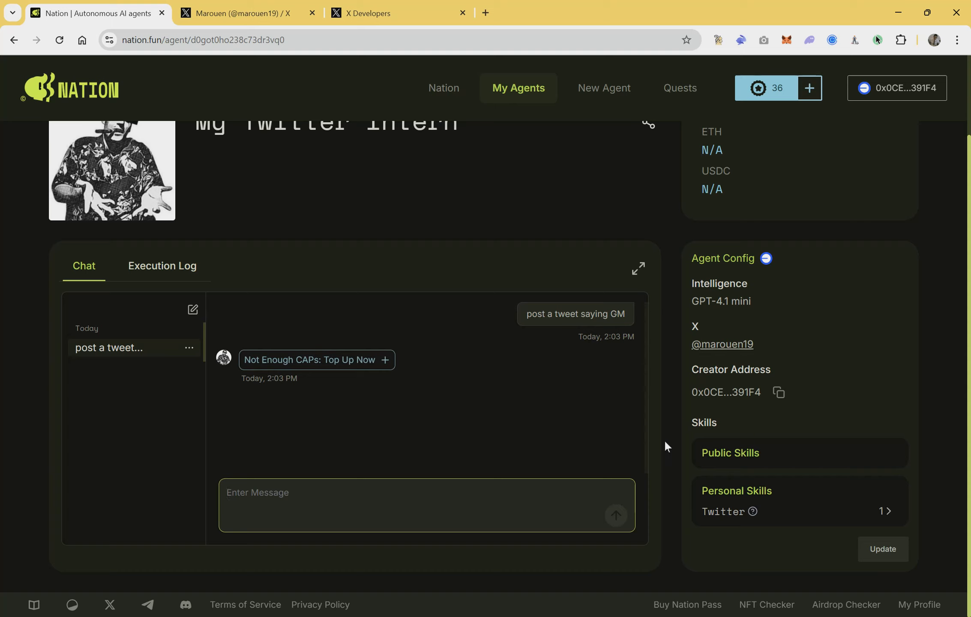
Step: Top up CAPs with an amount of 1 USDC and submit the purchase
left_click(371, 364)
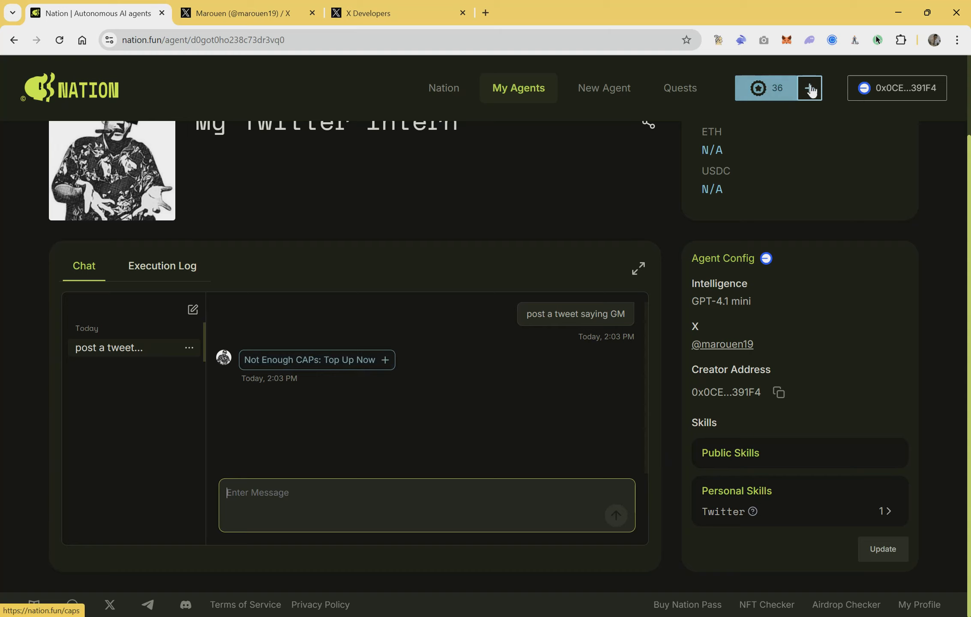
left_click(812, 90)
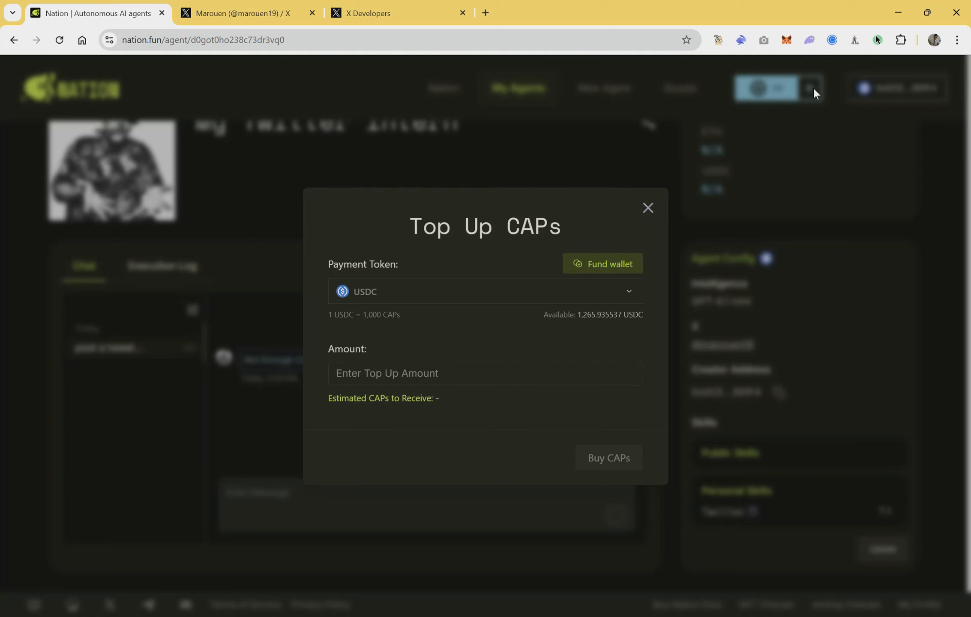
left_click(557, 373)
type("1")
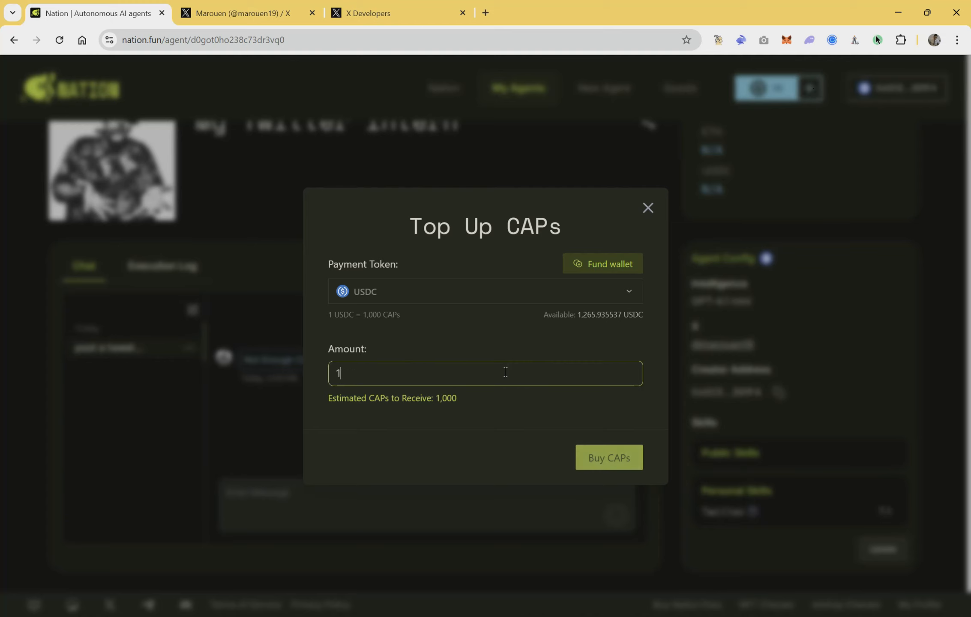
left_click(601, 458)
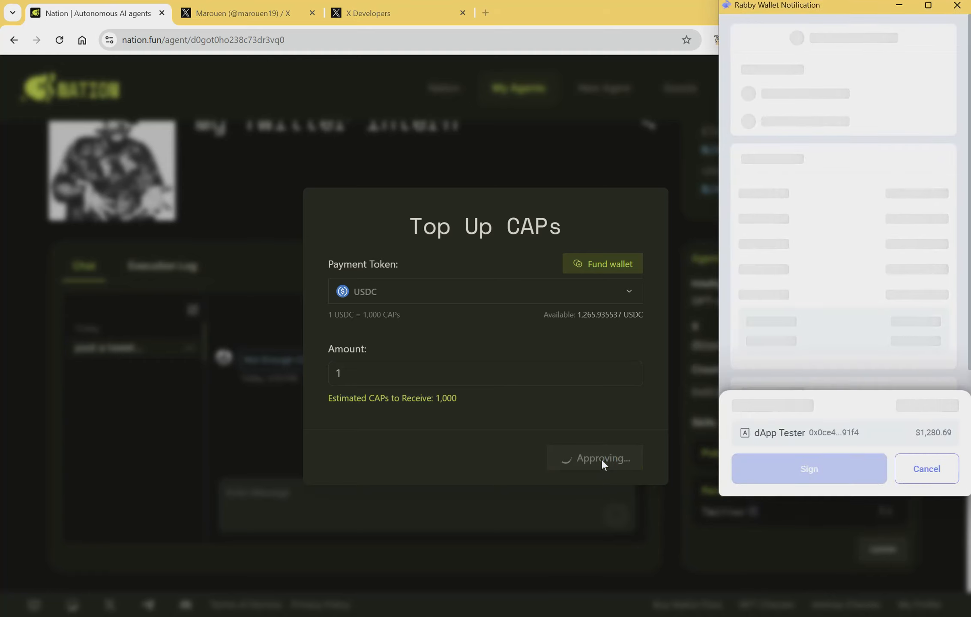
Step: Sign and confirm the USDC token approval and the 1 USDC top-up transaction in Rabby Wallet
left_click(773, 471)
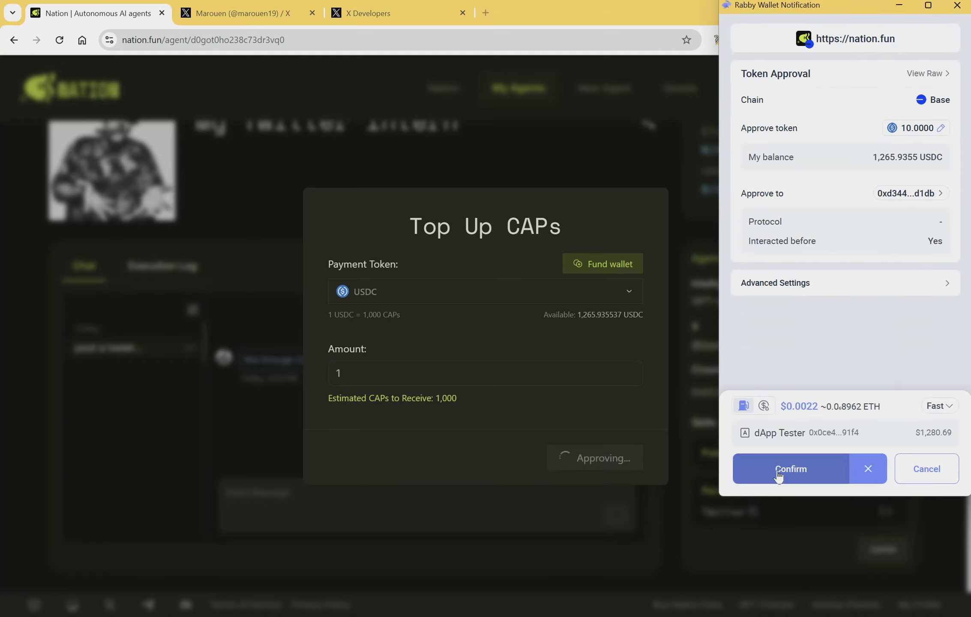
left_click(777, 472)
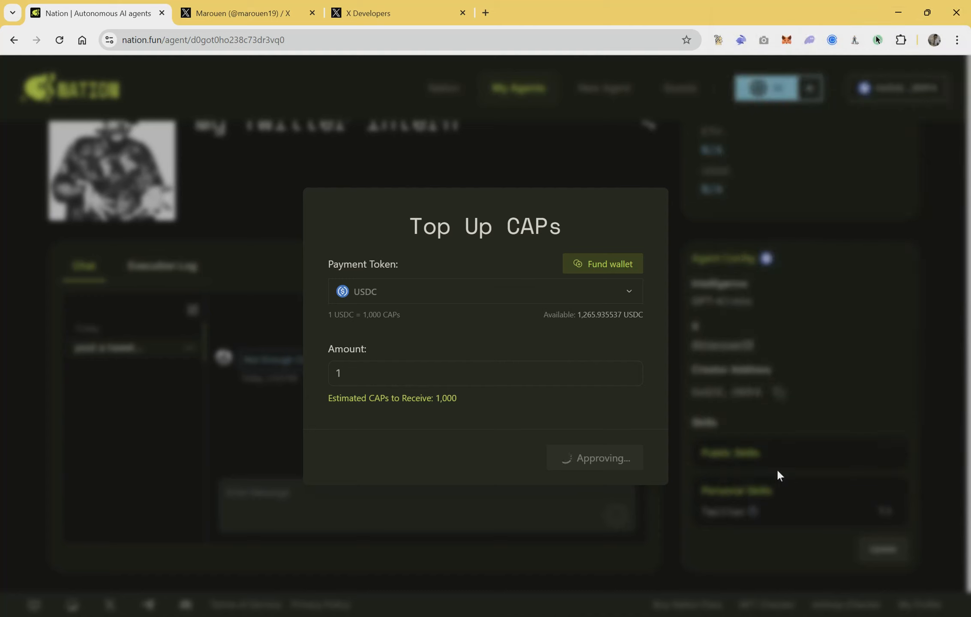
left_click(541, 362)
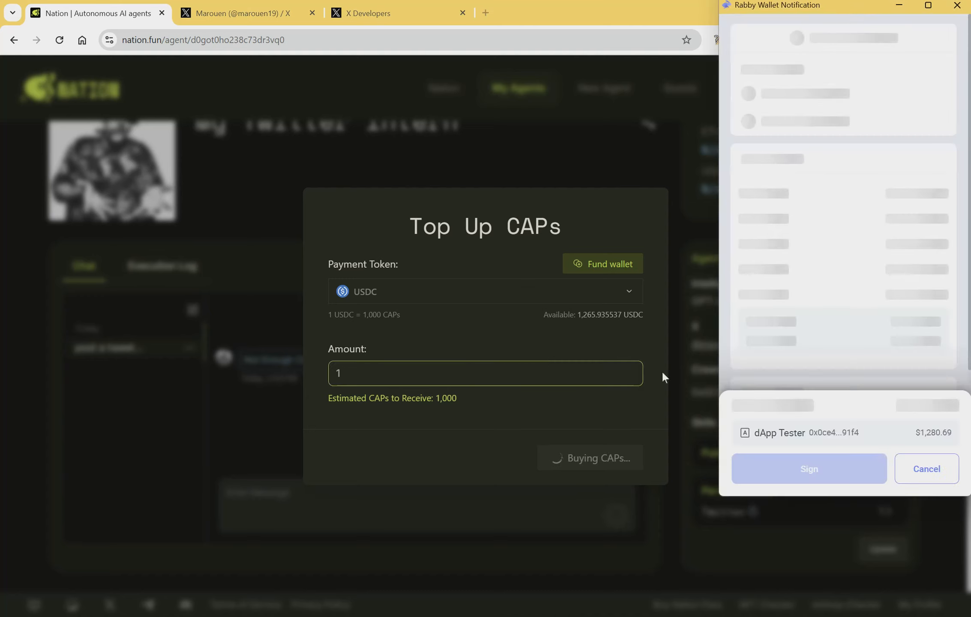
left_click(780, 475)
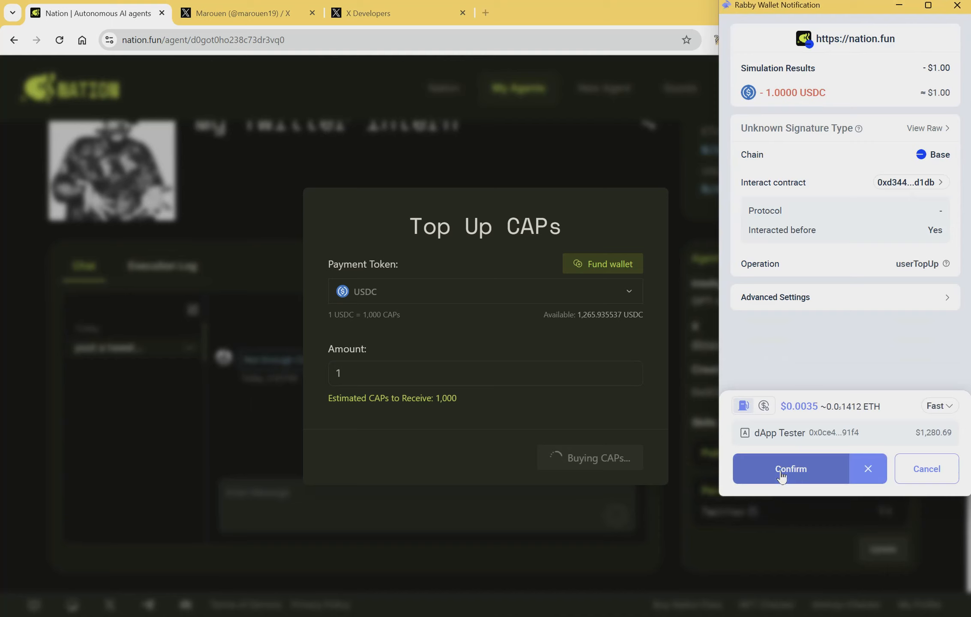
left_click(780, 471)
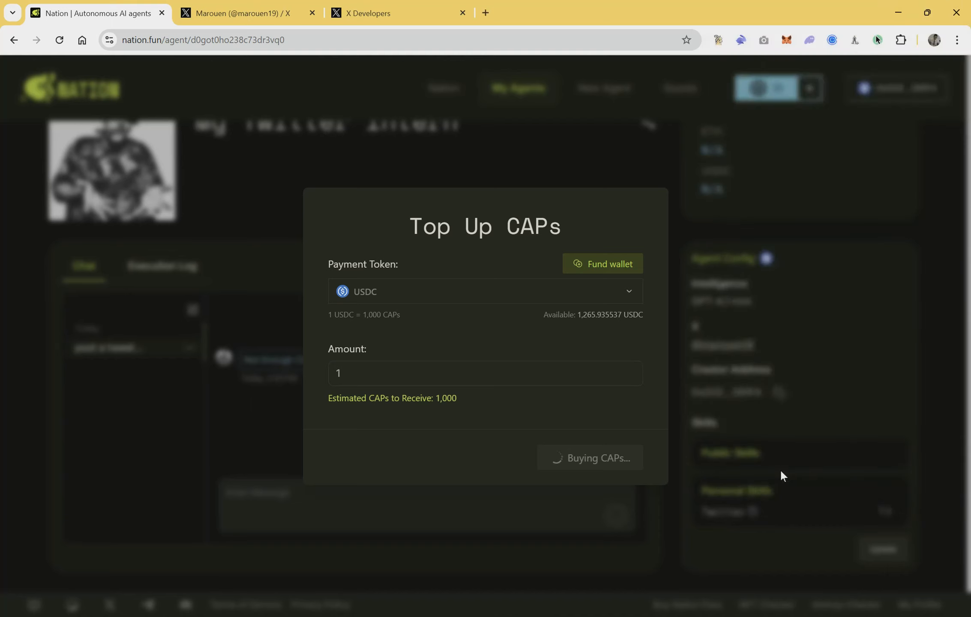
Step: Ask the agent in a new chat to "post a tweet saying GM"
type("post a tweet")
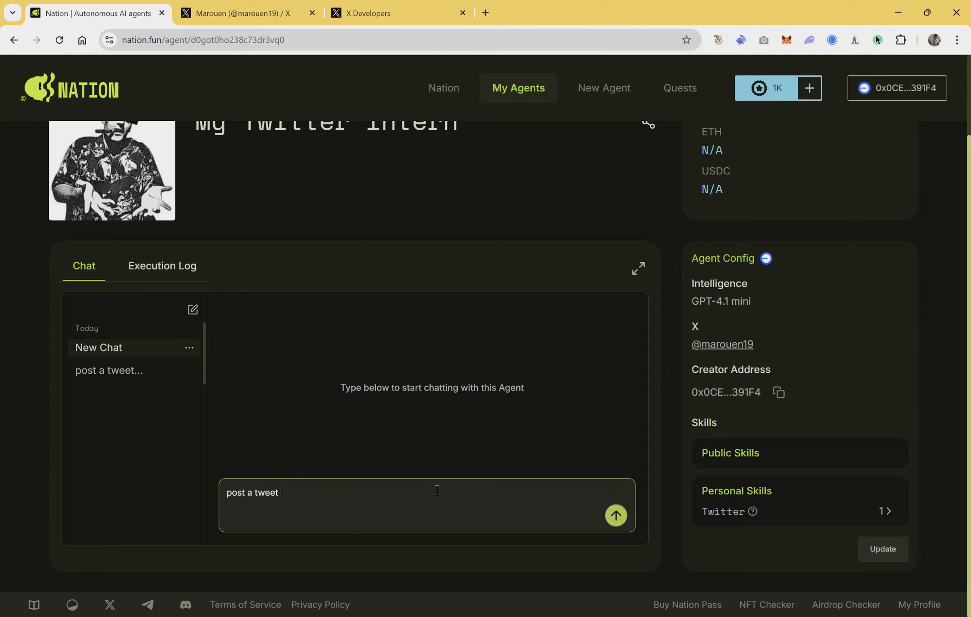
type(" saying GM")
left_click(615, 515)
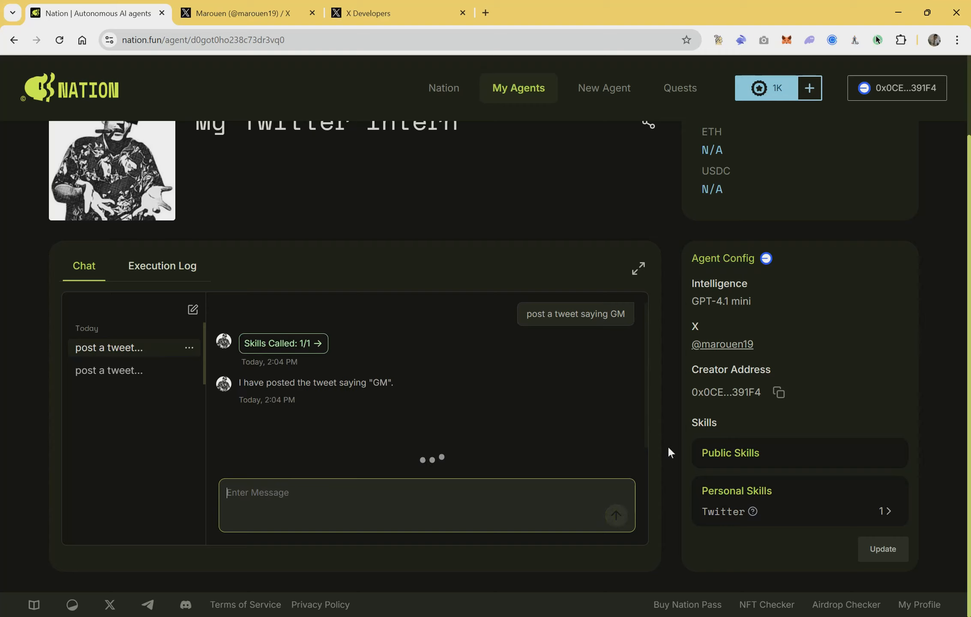
Step: Review the details of the agent's skill call, then check the X profile's posts for the GM tweet
left_click(306, 364)
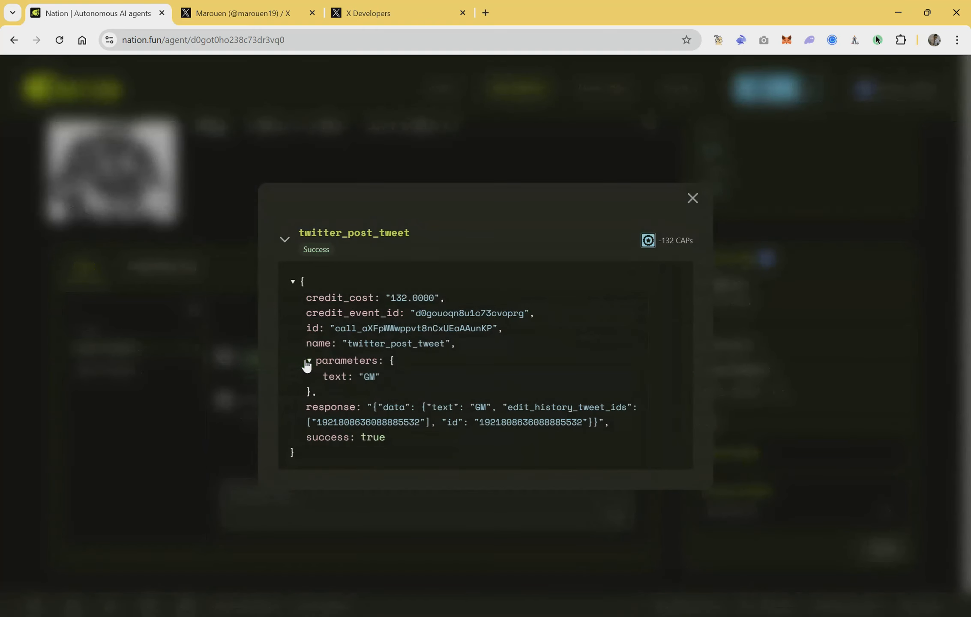
left_click(689, 201)
left_click(242, 13)
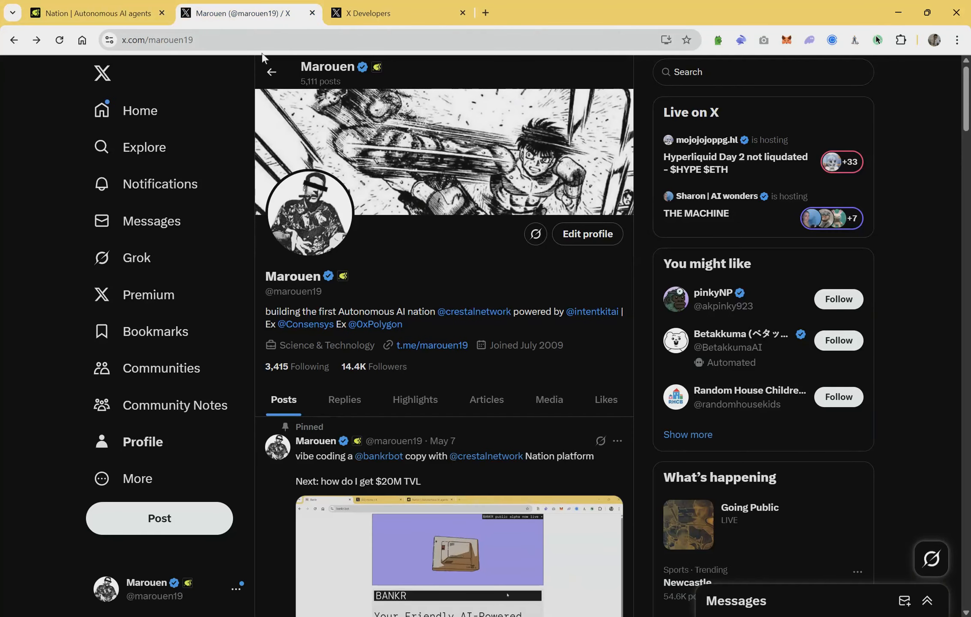
scroll(338, 256, "down", 10)
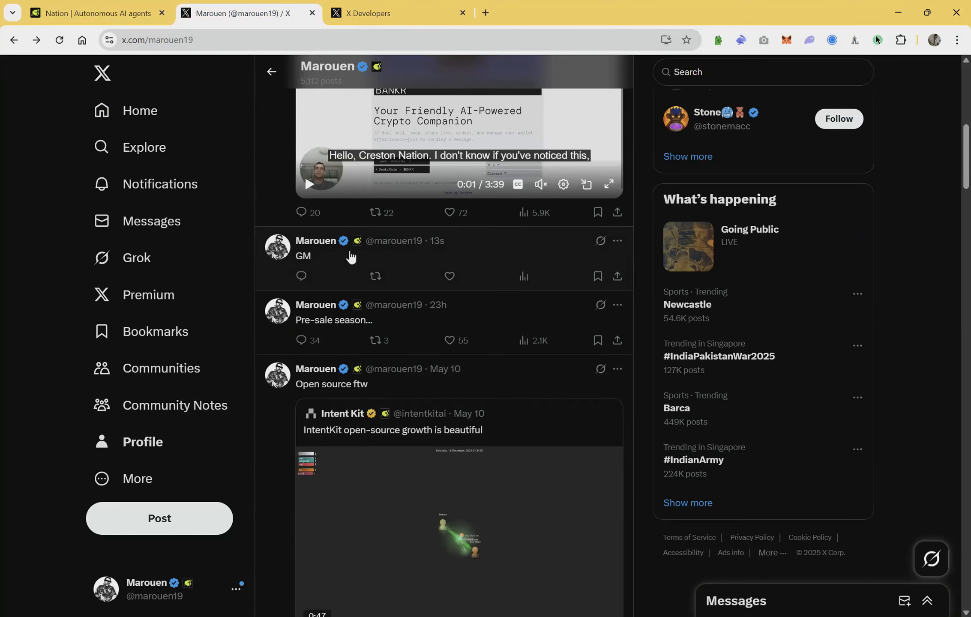